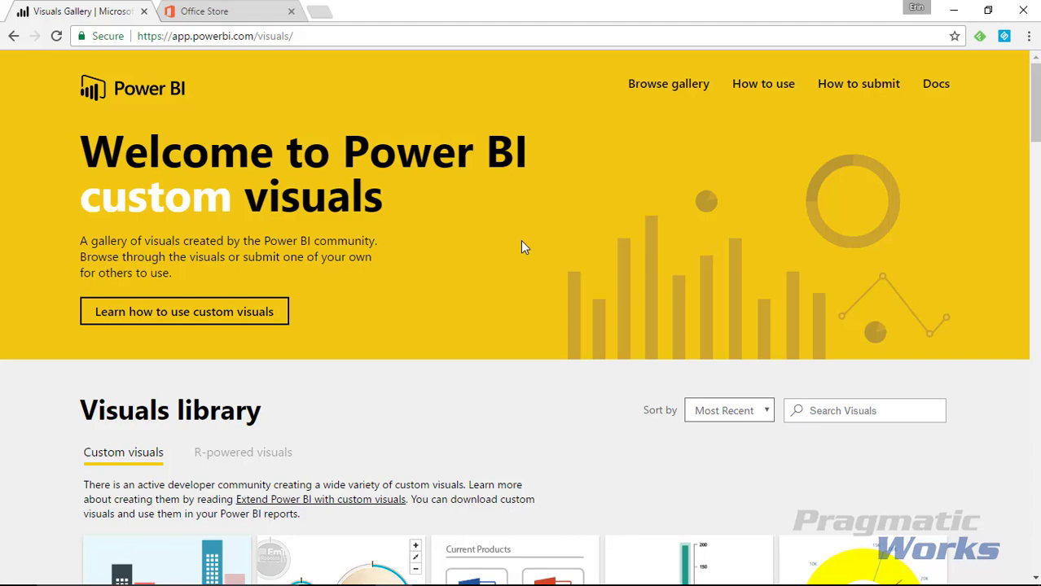
Step: Browse the custom visuals listed in the Power BI visuals library
{"action": "scroll", "coordinate": [522, 247], "scroll_direction": "down", "scroll_amount": 9}
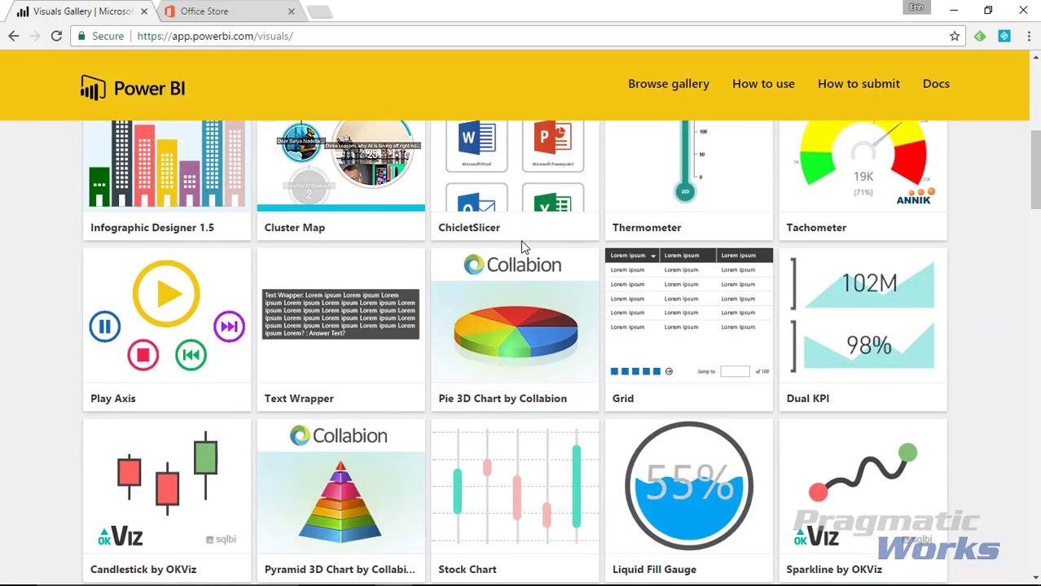
{"action": "scroll", "coordinate": [522, 247], "scroll_direction": "down", "scroll_amount": 3}
{"action": "scroll", "coordinate": [522, 247], "scroll_direction": "up", "scroll_amount": 11}
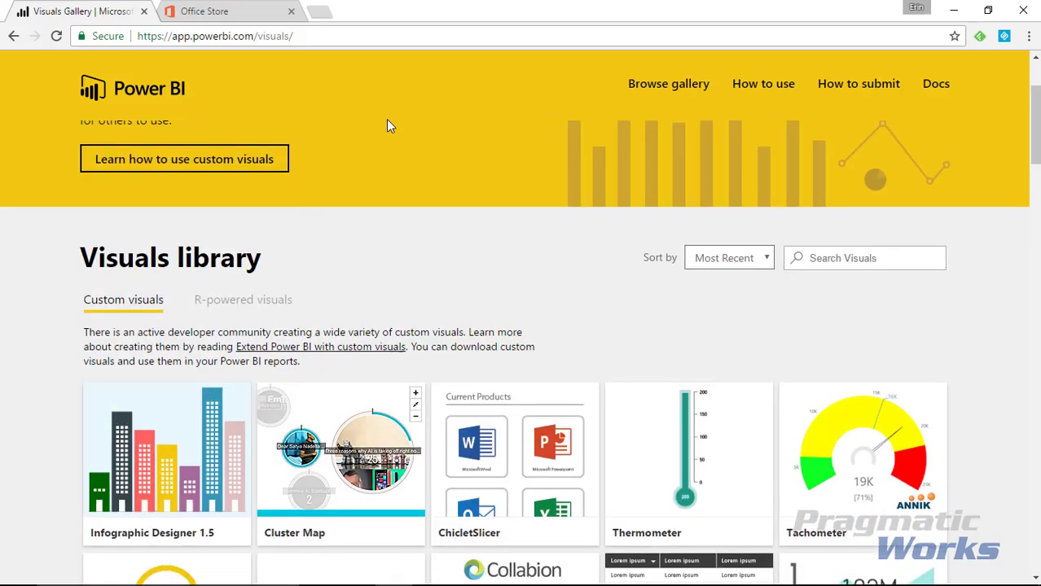
Step: Go to store.office.com in the Office Store page and filter the products to Power BI
{"action": "left_click", "coordinate": [242, 10]}
{"action": "left_click", "coordinate": [241, 36]}
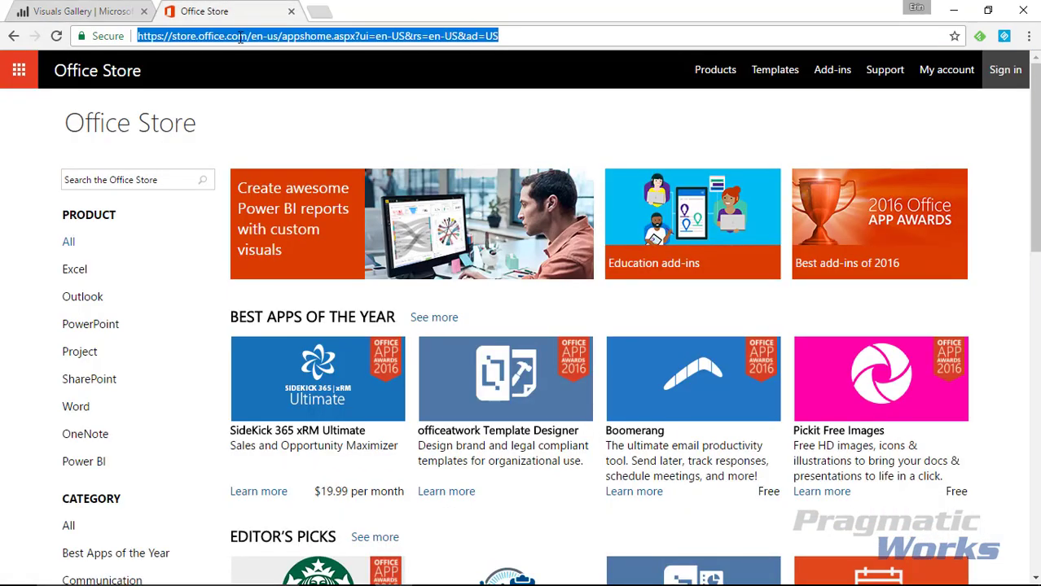
{"action": "type", "text": "store.office.com"}
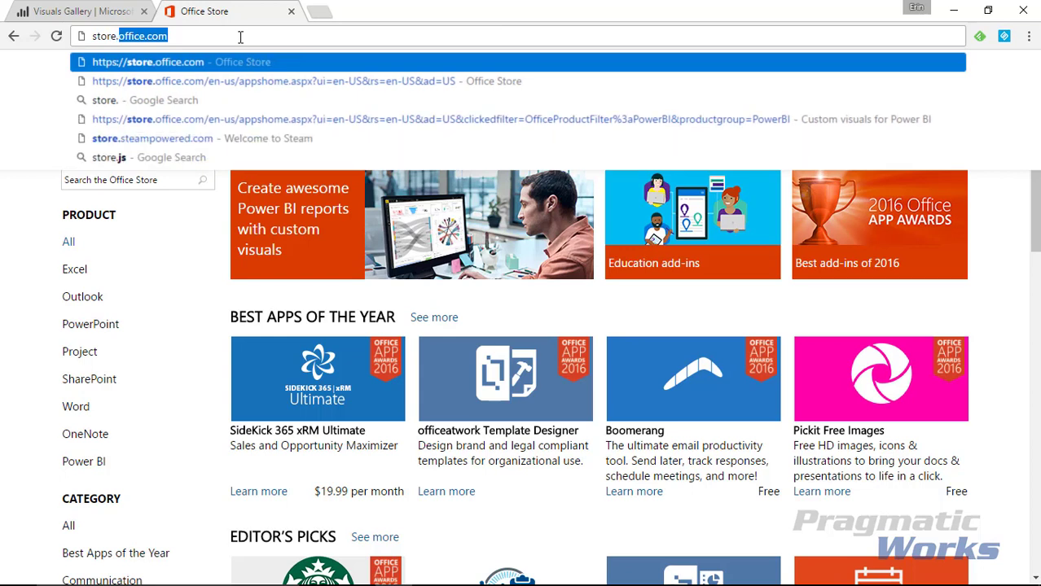
{"action": "key", "text": "Return"}
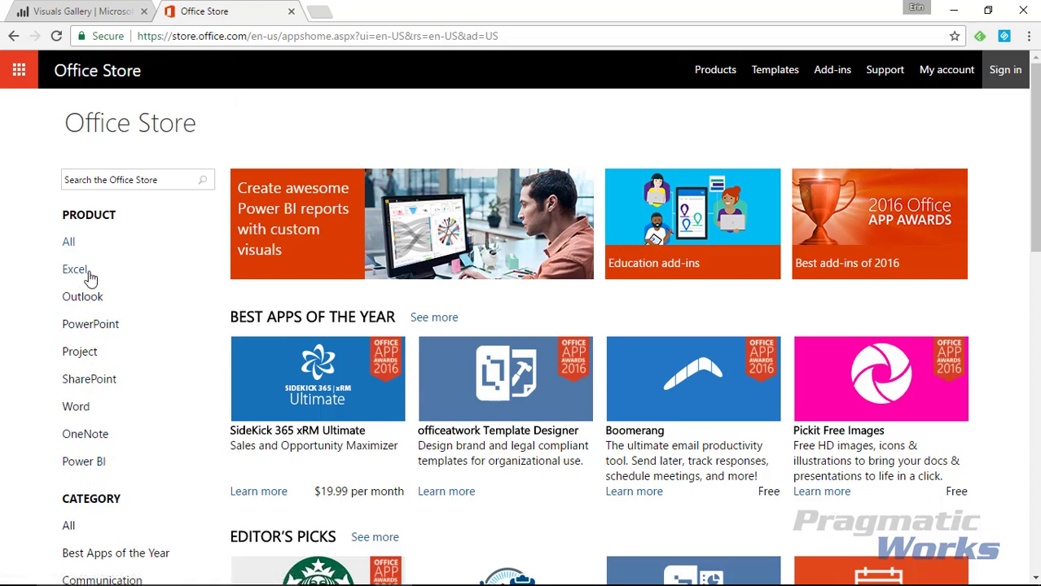
{"action": "left_click", "coordinate": [82, 471]}
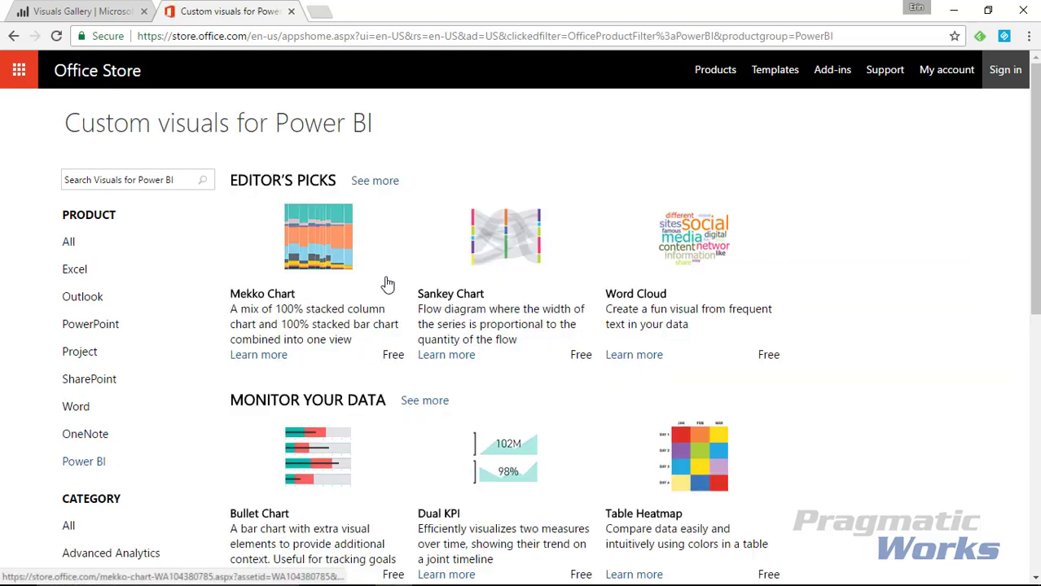
Step: Expand the Power BI listing to more apps and open the Network Navigator Chart page
{"action": "scroll", "coordinate": [431, 340], "scroll_direction": "down", "scroll_amount": 5}
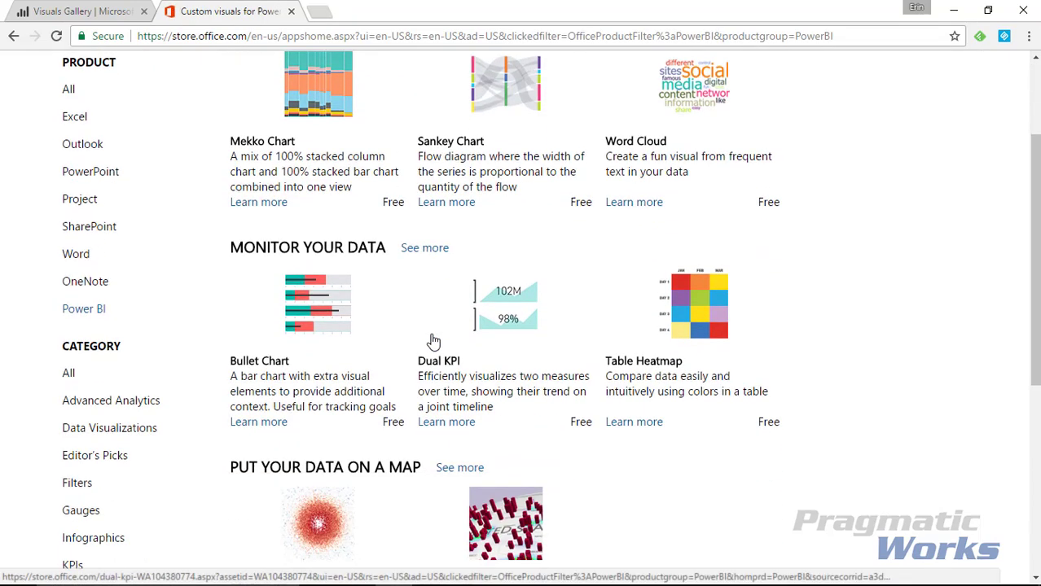
{"action": "scroll", "coordinate": [431, 341], "scroll_direction": "down", "scroll_amount": 2}
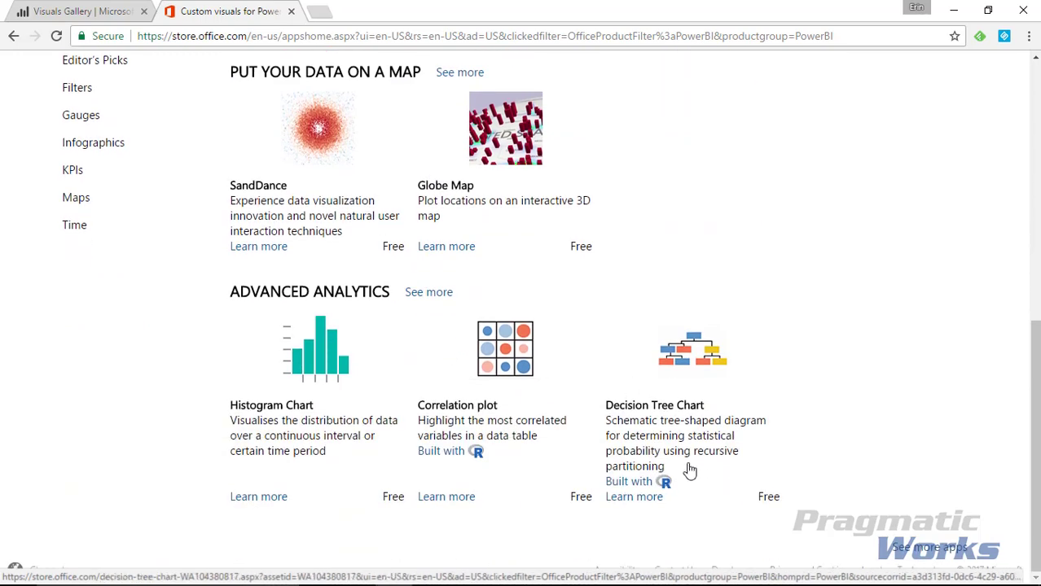
{"action": "left_click", "coordinate": [922, 556]}
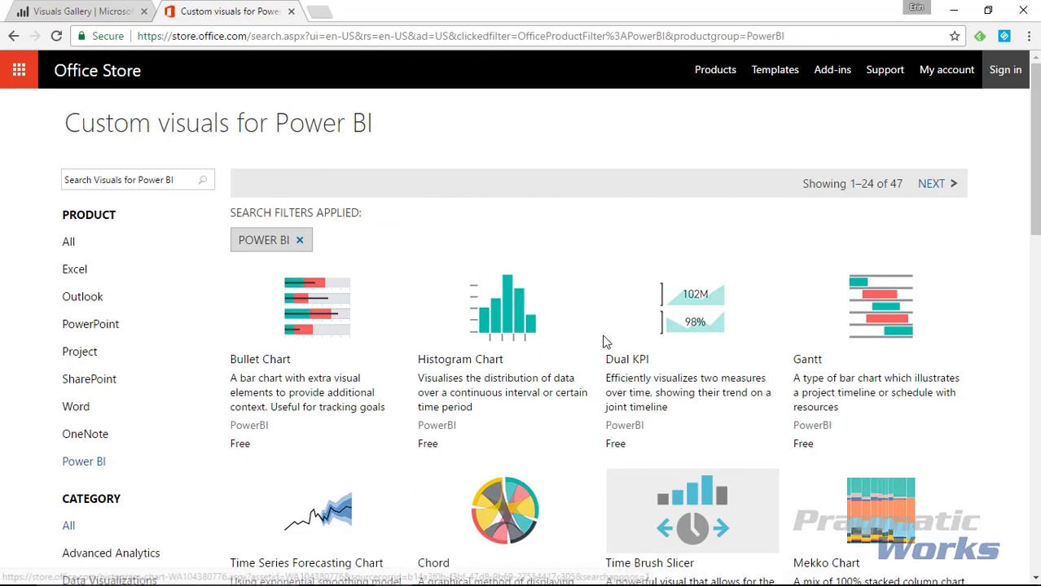
{"action": "scroll", "coordinate": [604, 340], "scroll_direction": "down", "scroll_amount": 3}
{"action": "scroll", "coordinate": [604, 339], "scroll_direction": "down", "scroll_amount": 10}
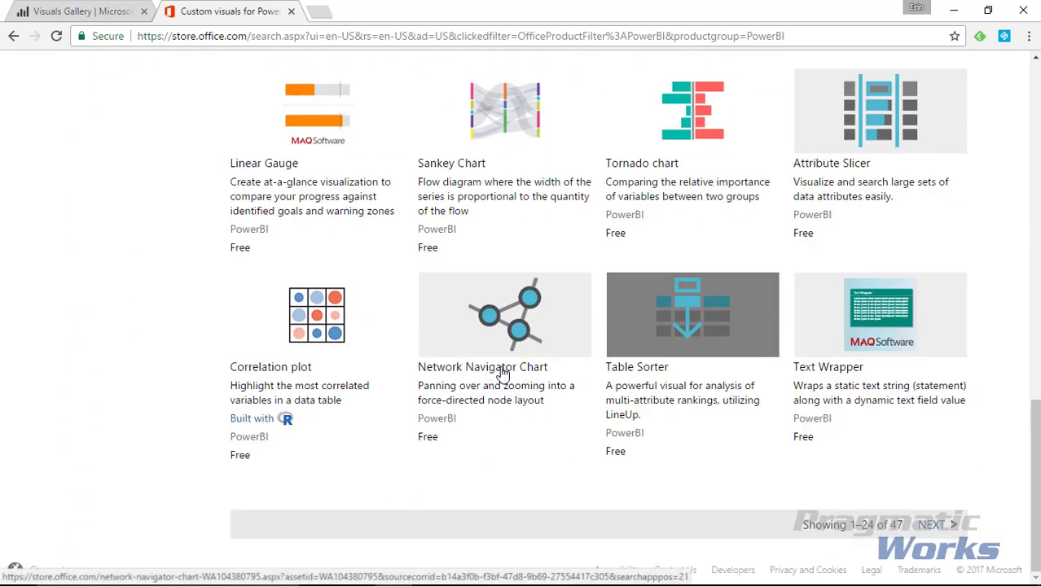
{"action": "left_click", "coordinate": [502, 373]}
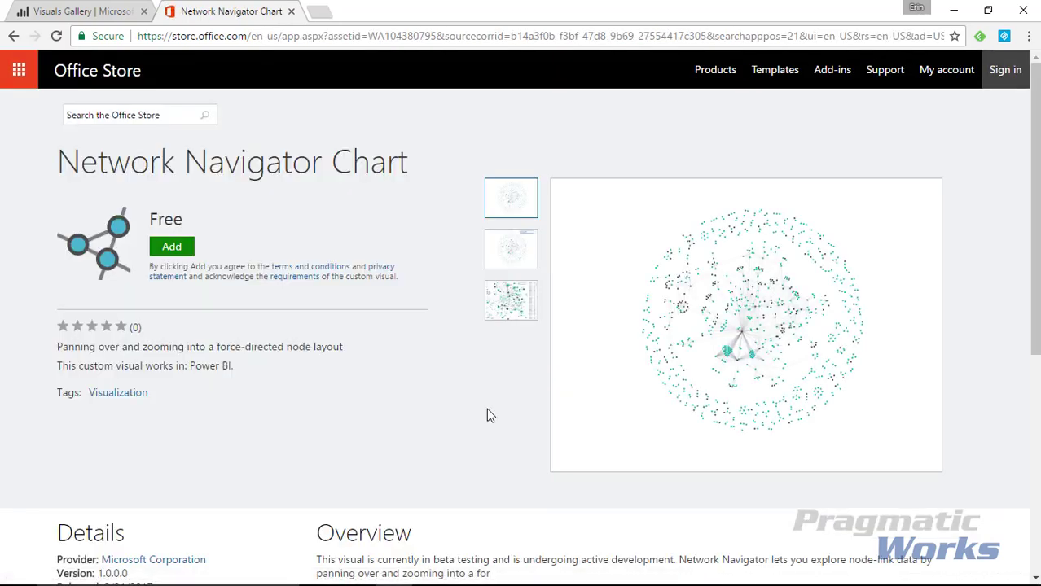
Step: Add the Network Navigator Chart to reach its download page, and read the instructions for using the custom visual
{"action": "left_click", "coordinate": [173, 250]}
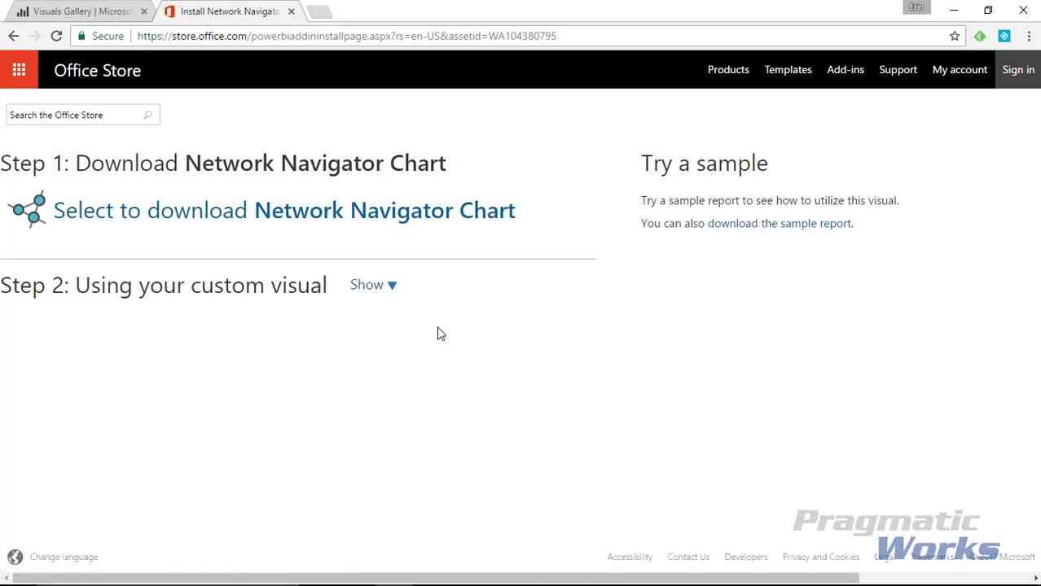
{"action": "left_click", "coordinate": [391, 287]}
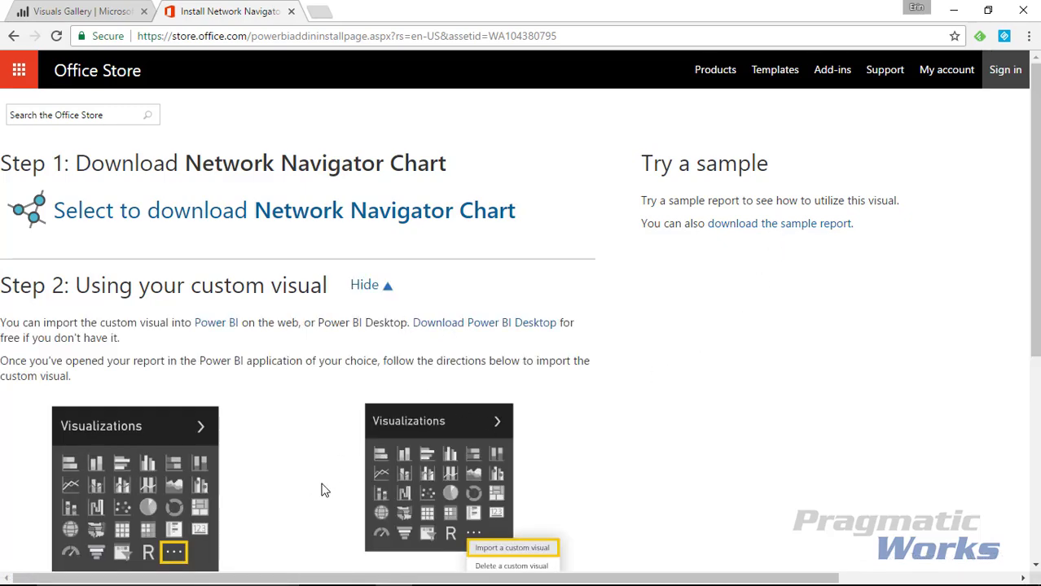
{"action": "scroll", "coordinate": [325, 485], "scroll_direction": "down", "scroll_amount": 5}
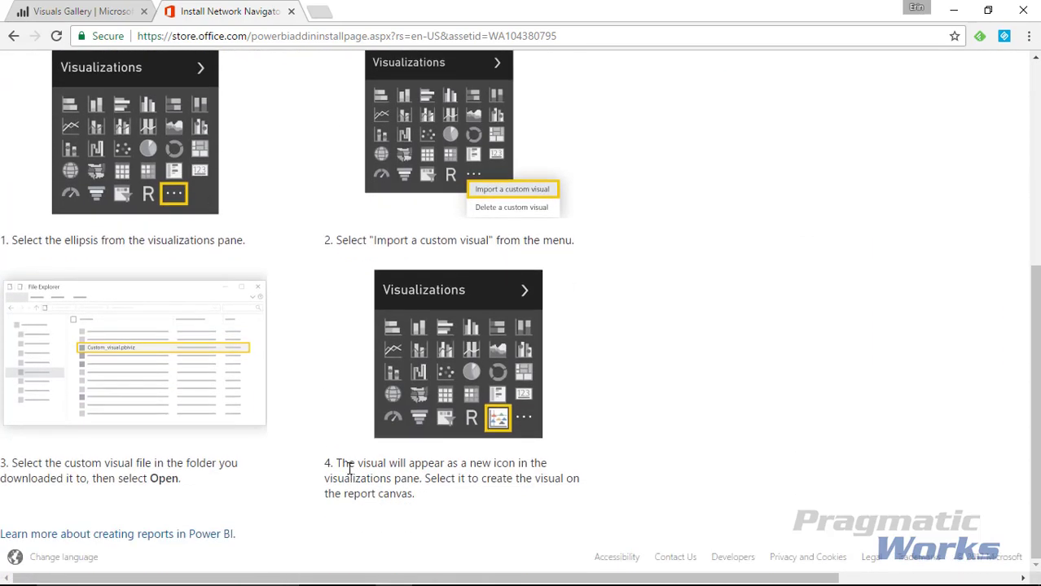
{"action": "scroll", "coordinate": [350, 472], "scroll_direction": "up", "scroll_amount": 4}
{"action": "scroll", "coordinate": [354, 431], "scroll_direction": "up", "scroll_amount": 1}
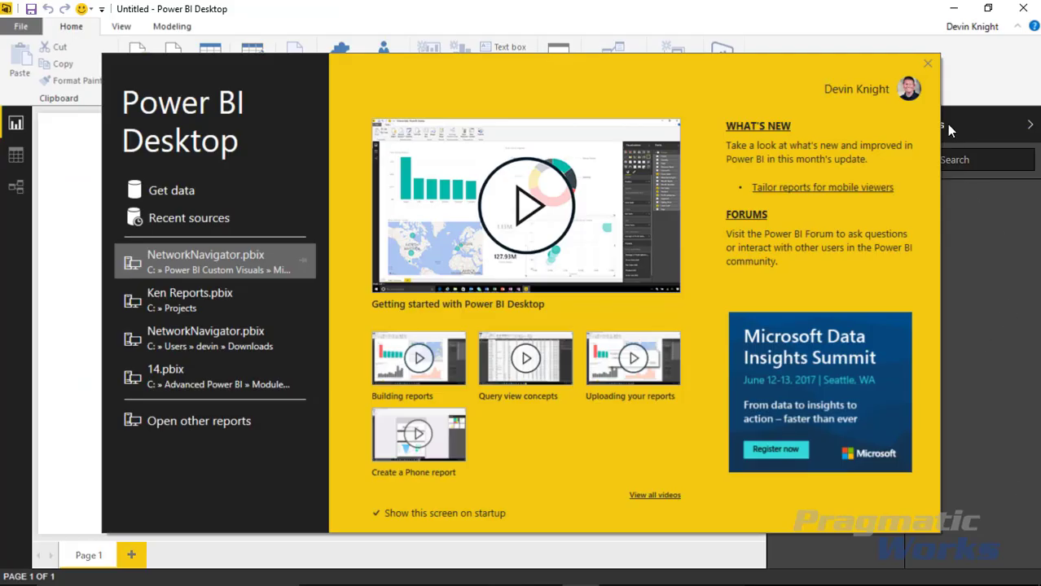
Step: In Power BI Desktop, load the Page Visits table from the Excel file Blog Visits Network.xlsx and review its rows
{"action": "left_click", "coordinate": [927, 65]}
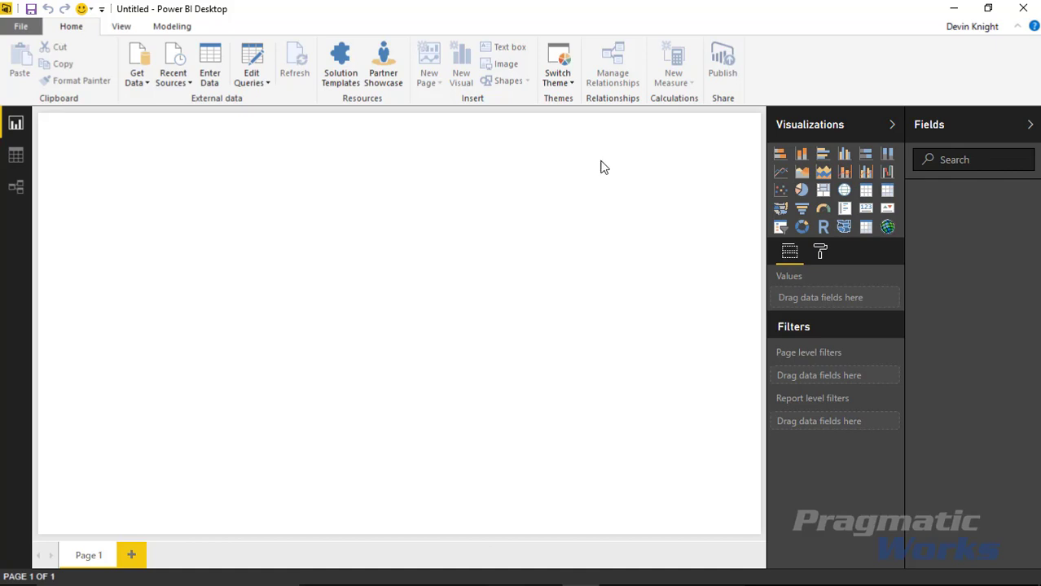
{"action": "left_click", "coordinate": [137, 82]}
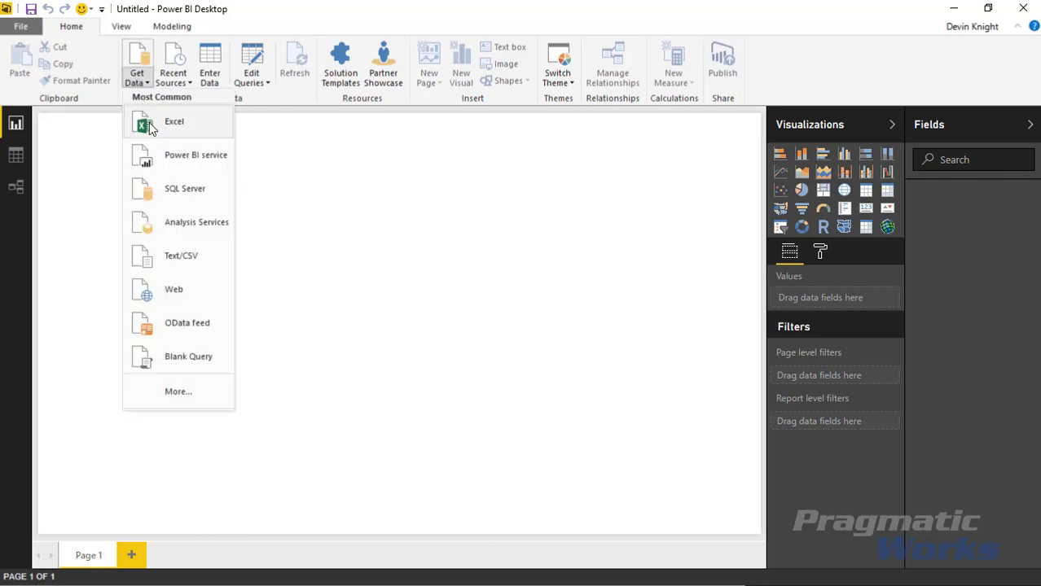
{"action": "left_click", "coordinate": [183, 133]}
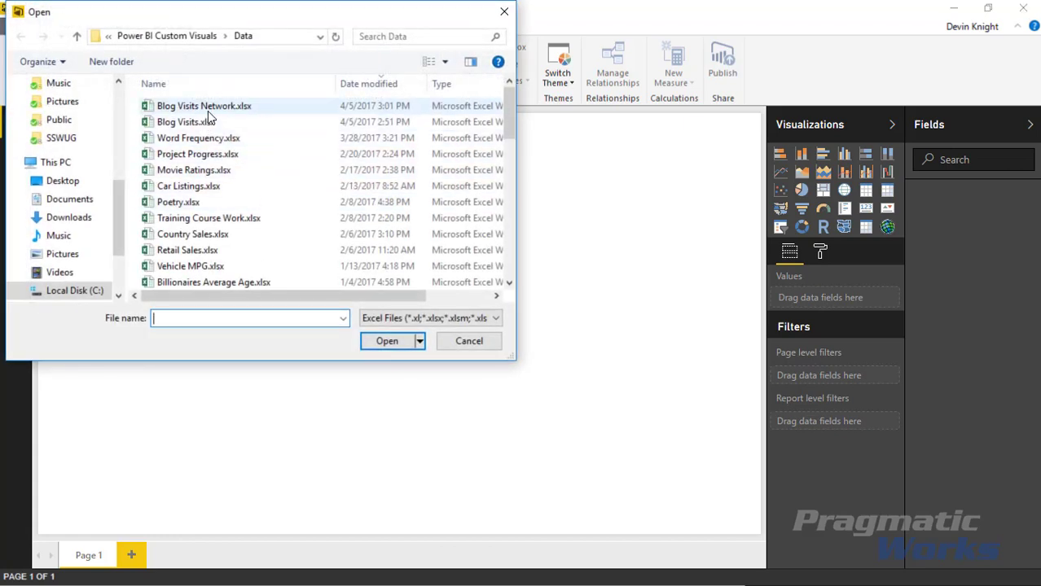
{"action": "left_click", "coordinate": [207, 109]}
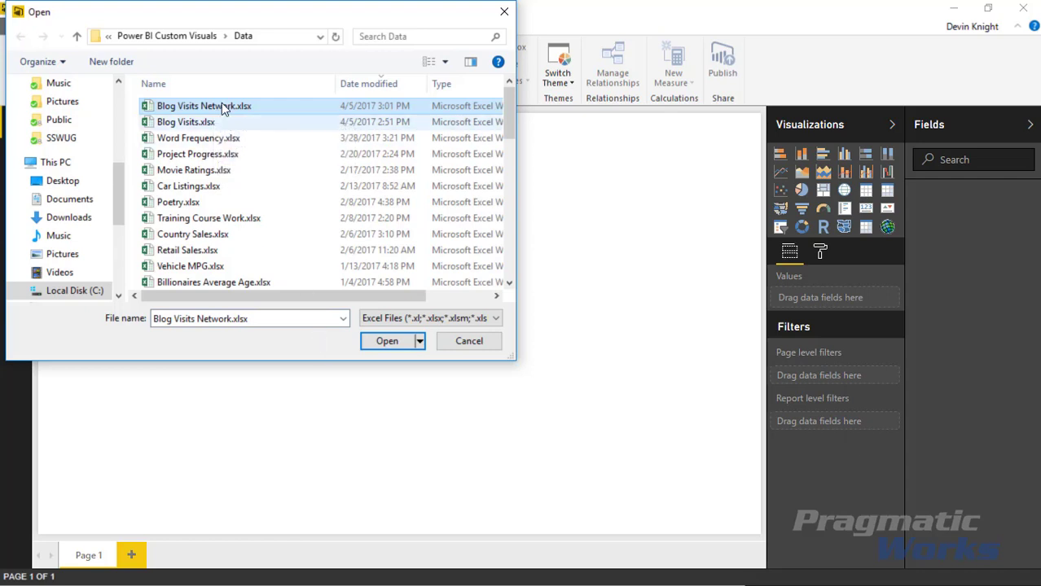
{"action": "left_click", "coordinate": [395, 347]}
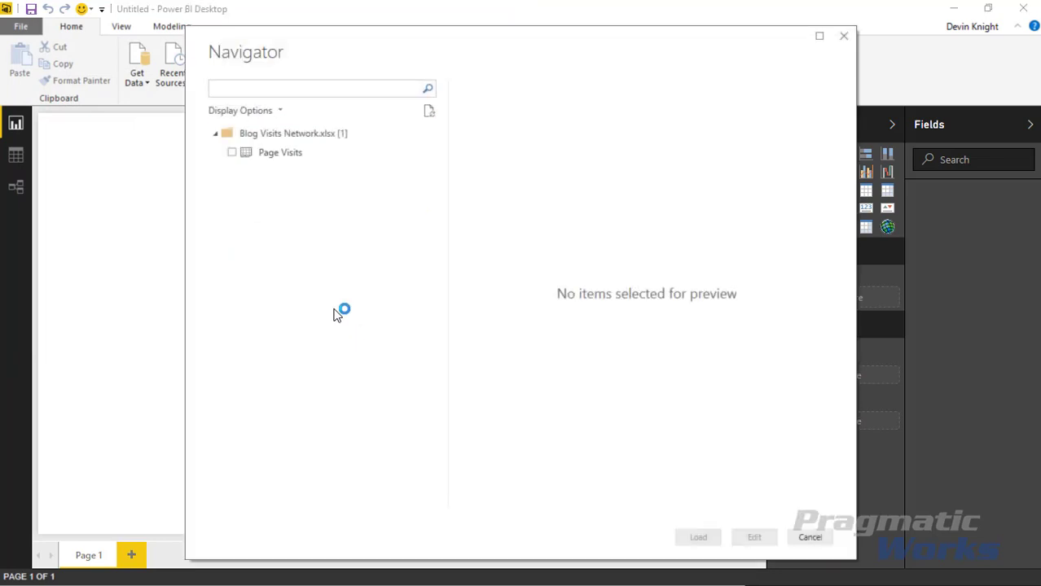
{"action": "left_click", "coordinate": [231, 153]}
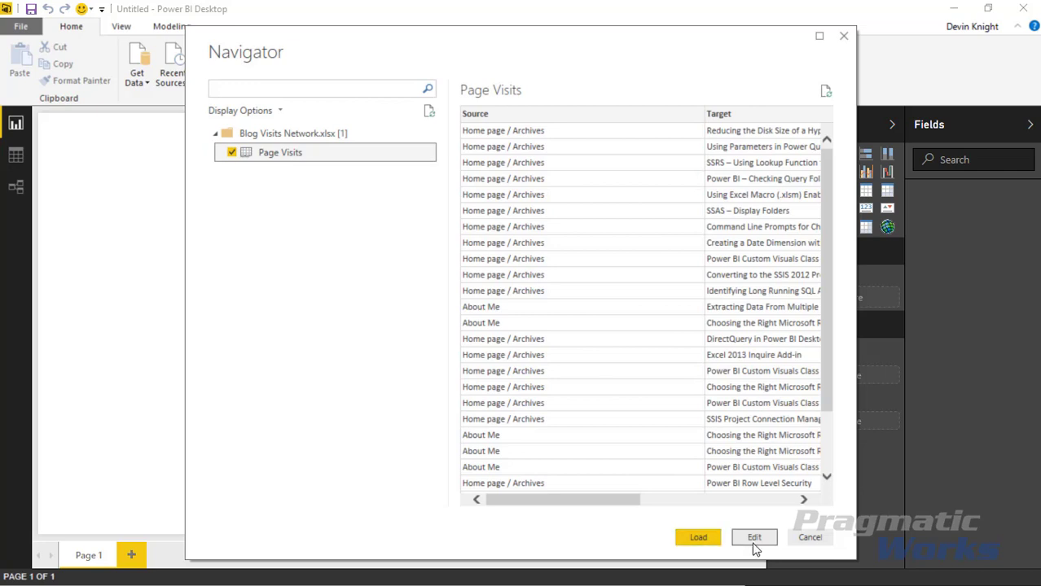
{"action": "left_click", "coordinate": [701, 539]}
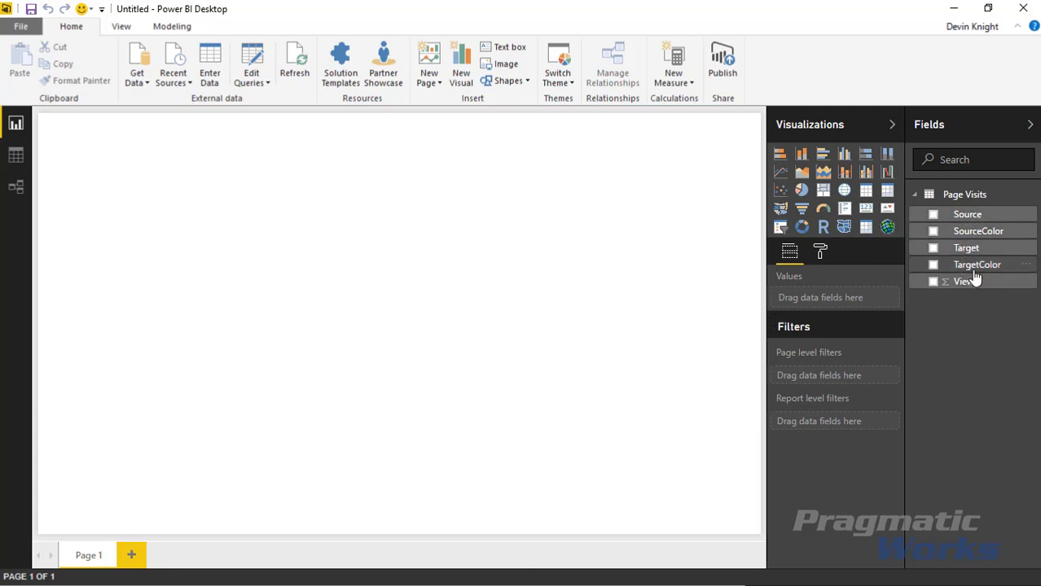
{"action": "left_click", "coordinate": [15, 155]}
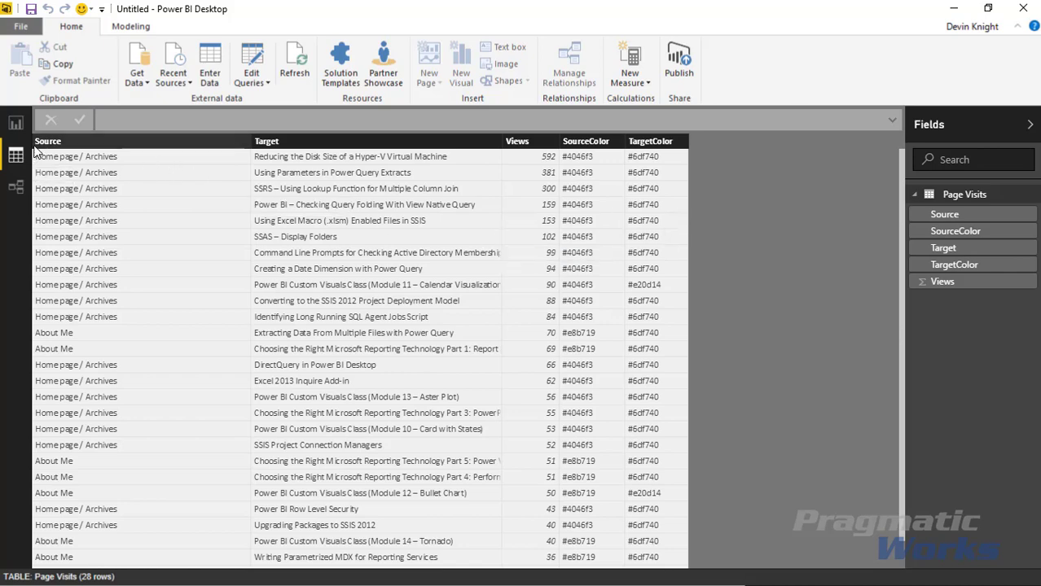
{"action": "left_click", "coordinate": [19, 124]}
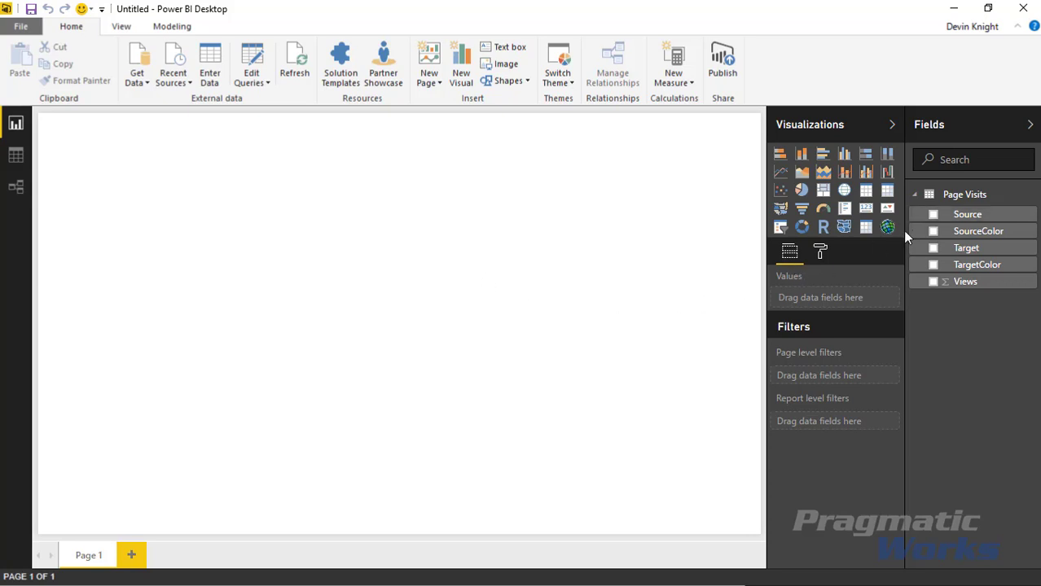
Step: Widen the visualizations area and import the custom visual NetworkNavigator.0.11.2.pbiviz from the Custom Visuals folder
{"action": "left_click_drag", "start_coordinate": [770, 283], "coordinate": [742, 300]}
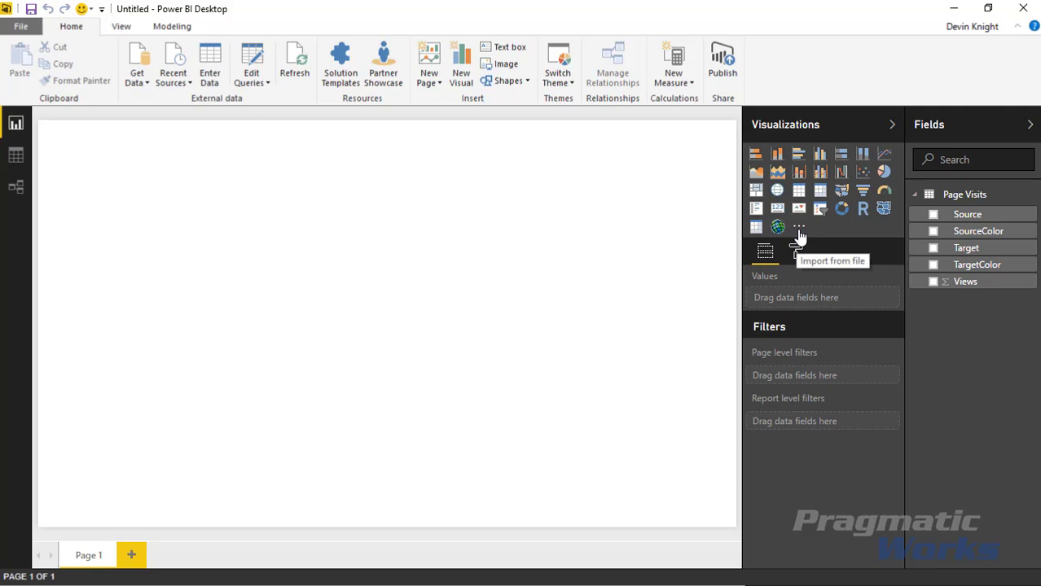
{"action": "left_click", "coordinate": [798, 229]}
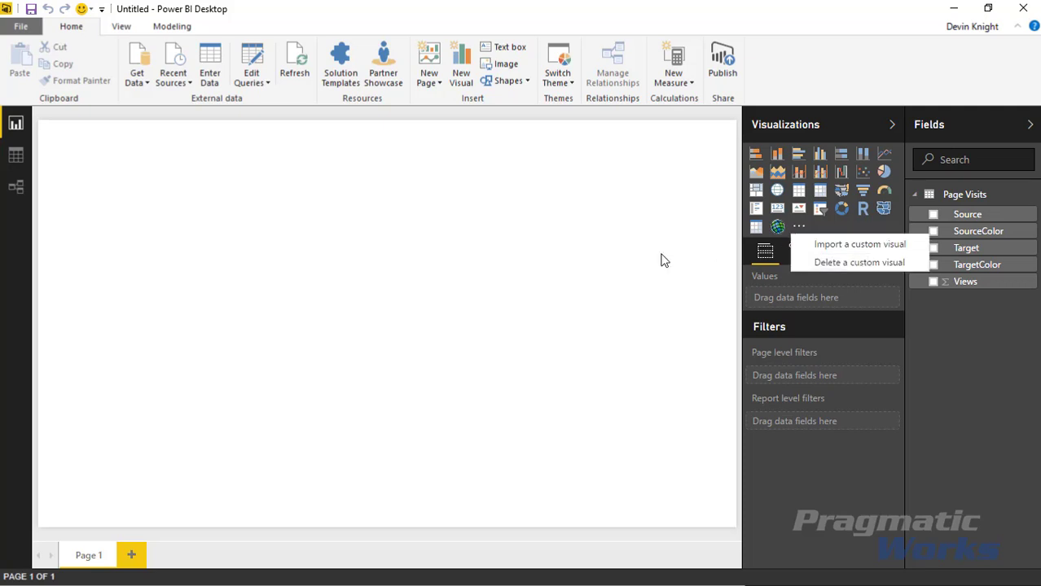
{"action": "left_click", "coordinate": [815, 246]}
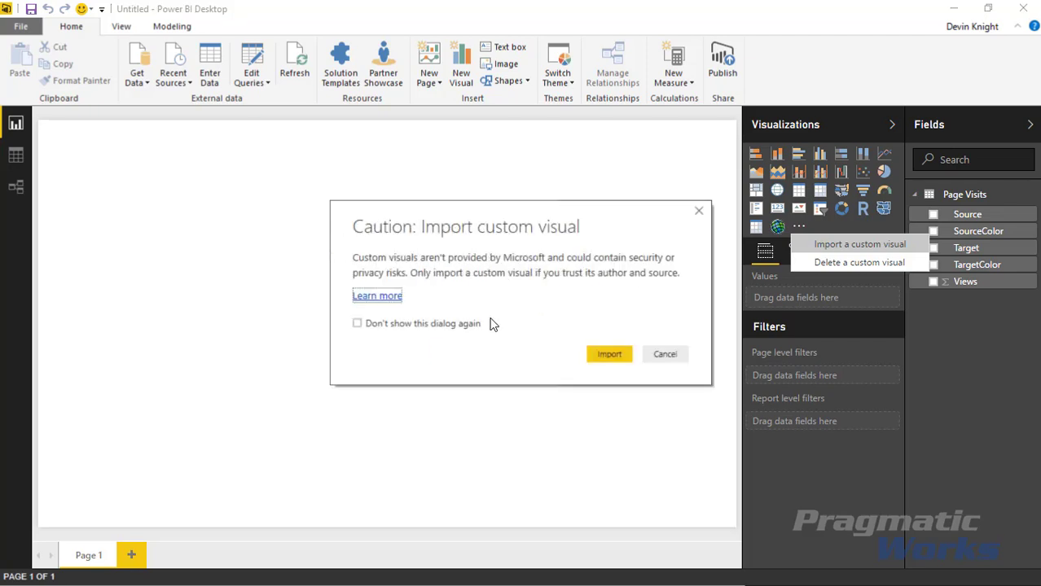
{"action": "left_click", "coordinate": [604, 357]}
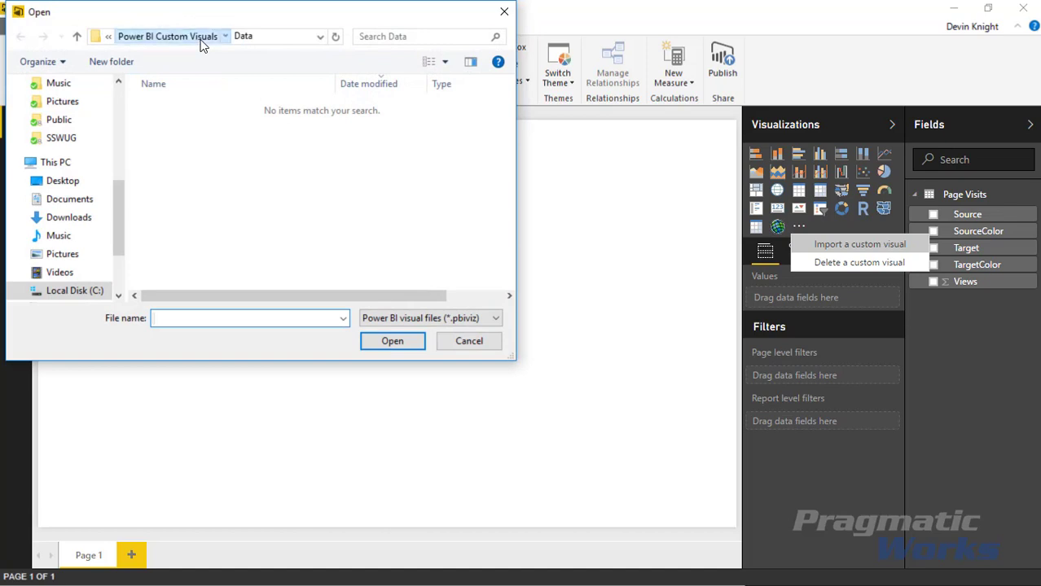
{"action": "left_click", "coordinate": [202, 45]}
{"action": "double_click", "coordinate": [198, 109]}
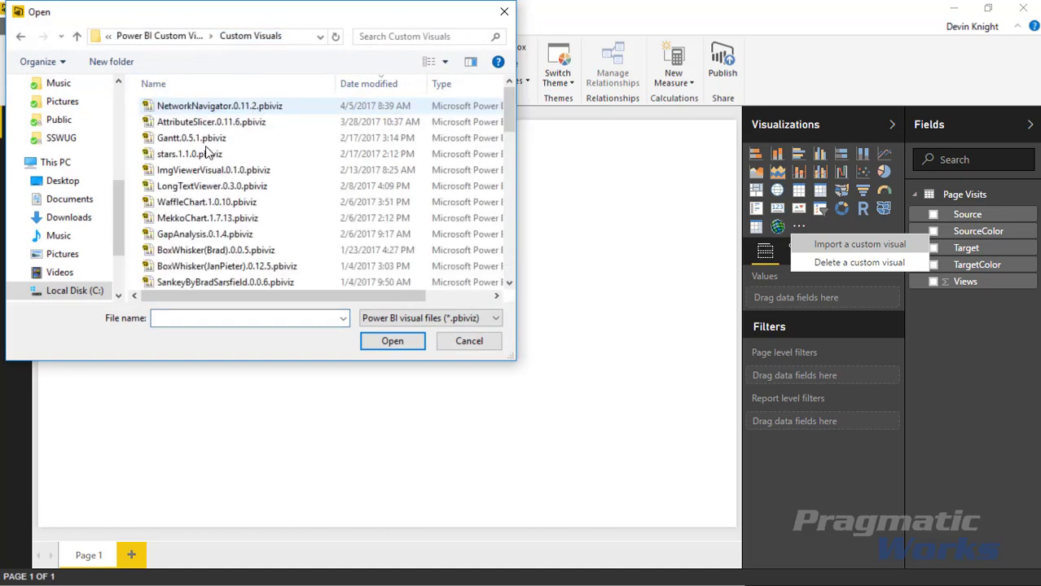
{"action": "left_click", "coordinate": [236, 107]}
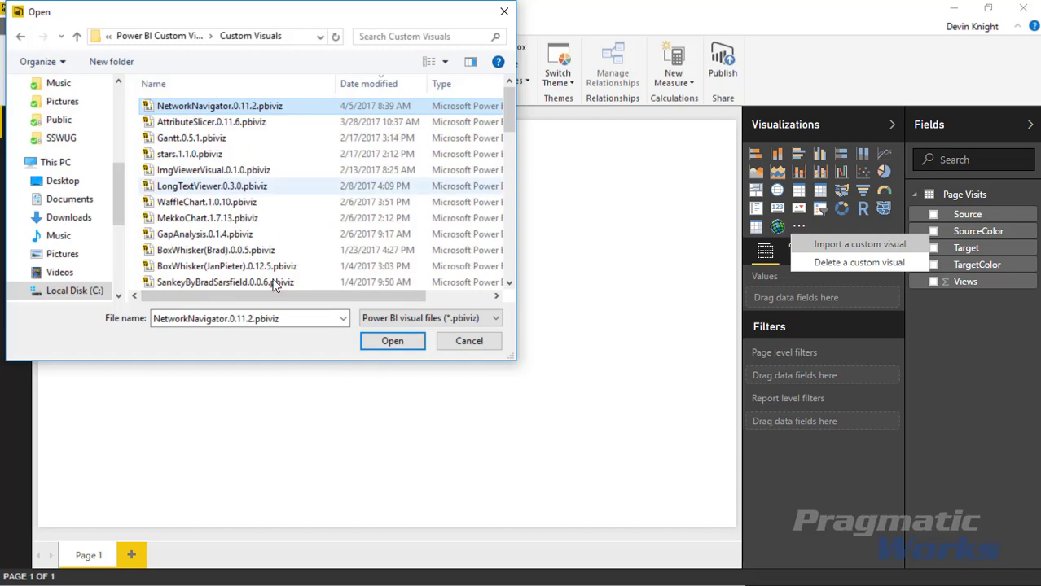
{"action": "left_click", "coordinate": [379, 342]}
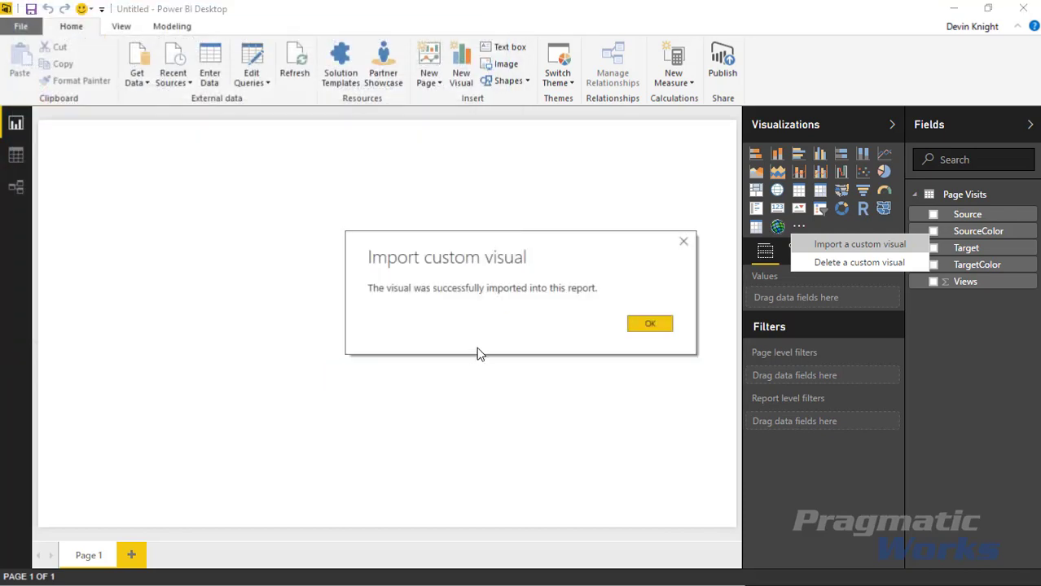
{"action": "left_click", "coordinate": [640, 324]}
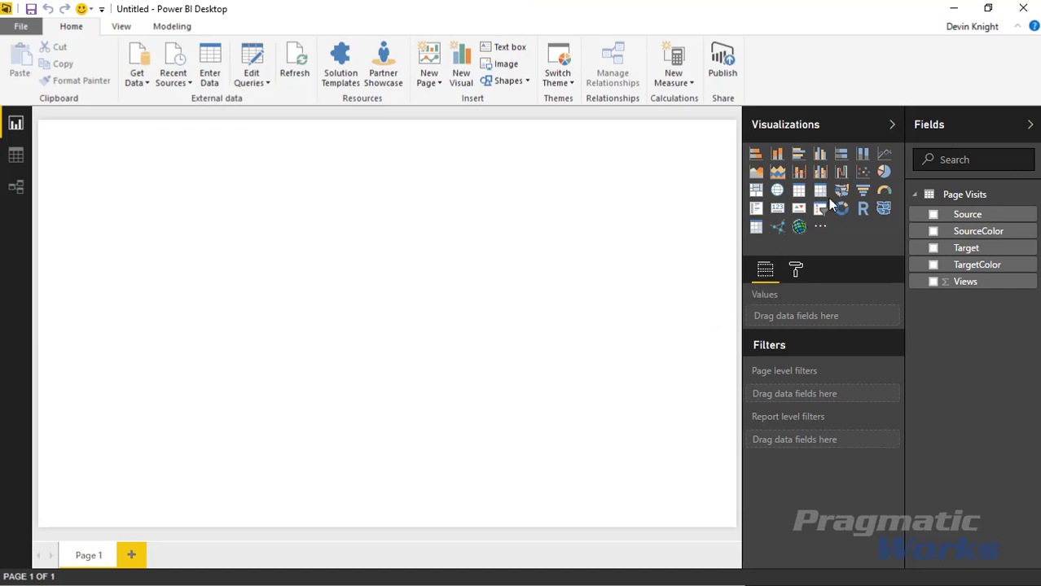
Step: Add a Network Navigator visual to the report page and enlarge it to cover most of the canvas
{"action": "left_click", "coordinate": [777, 227]}
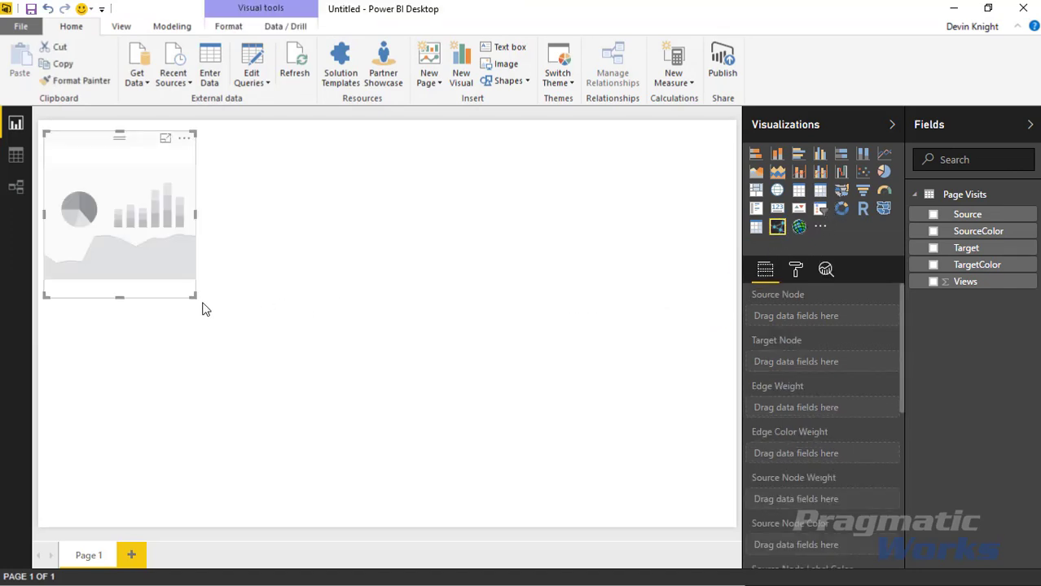
{"action": "left_click_drag", "start_coordinate": [192, 296], "coordinate": [620, 513]}
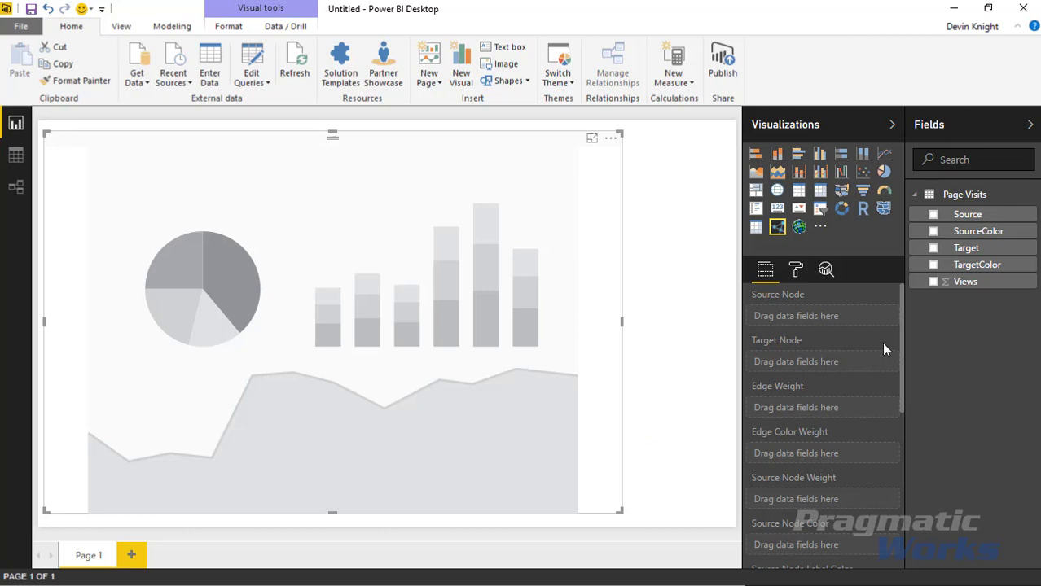
{"action": "mouse_move", "coordinate": [901, 325]}
{"action": "left_mouse_down"}
{"action": "mouse_move", "coordinate": [893, 441]}
{"action": "mouse_move", "coordinate": [896, 308]}
{"action": "left_mouse_up"}
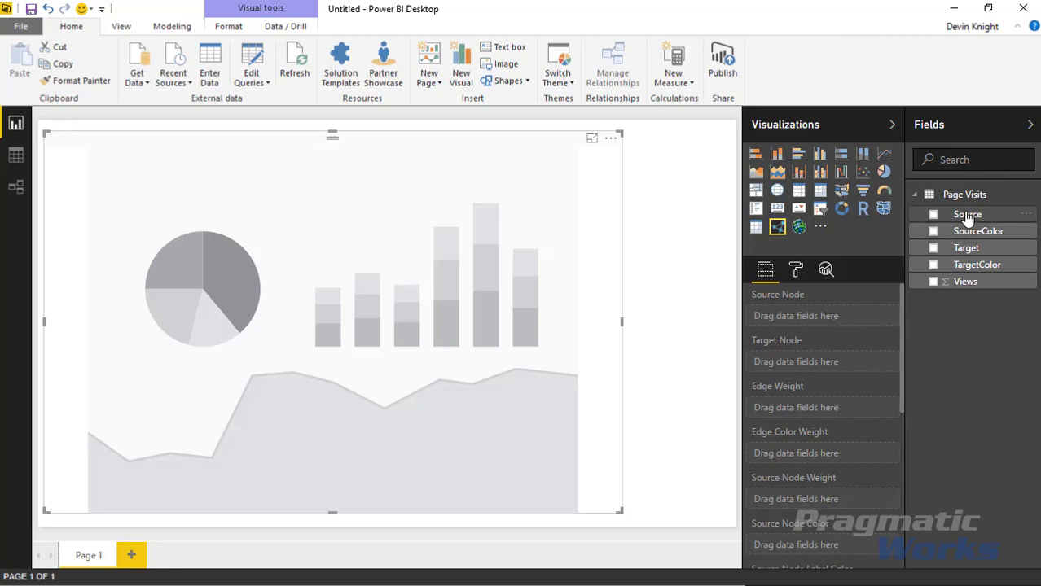
Step: Assign Source to the Source Node, Target to the Target Node and Views to the Edge Weight of the network visual
{"action": "left_click_drag", "start_coordinate": [968, 218], "coordinate": [839, 316]}
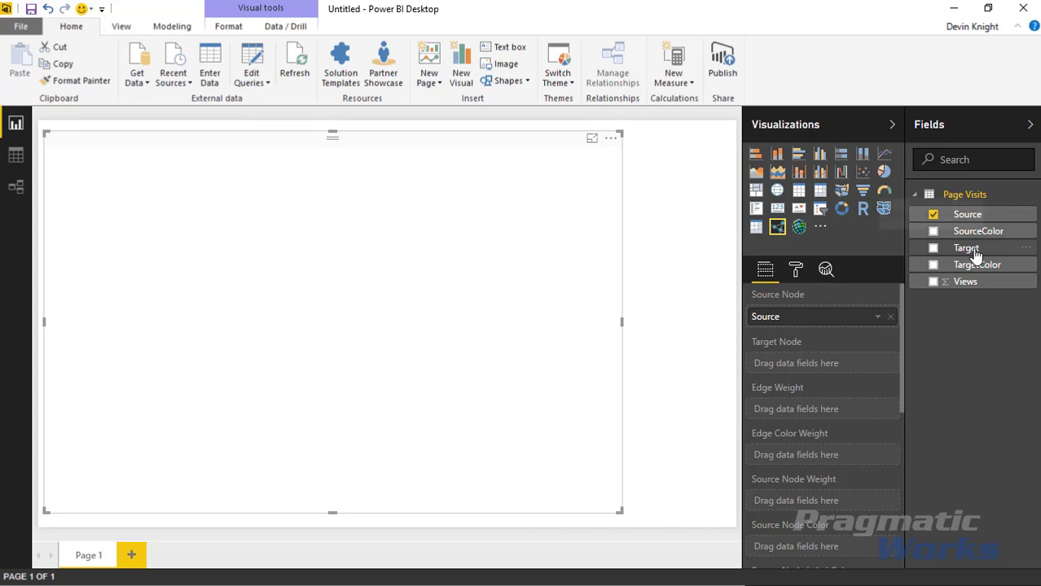
{"action": "left_click_drag", "start_coordinate": [974, 251], "coordinate": [855, 366]}
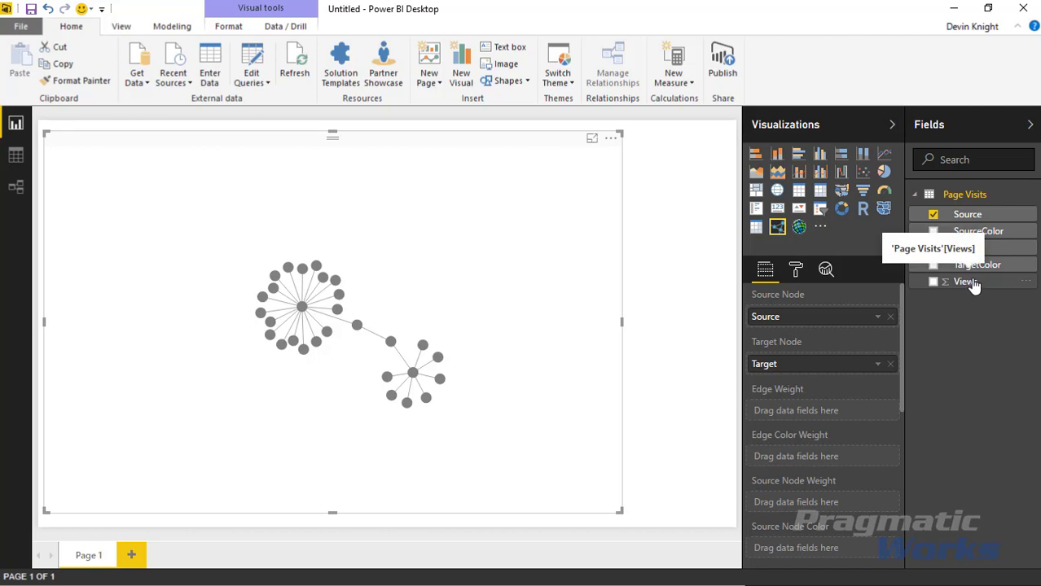
{"action": "left_click_drag", "start_coordinate": [971, 285], "coordinate": [847, 414]}
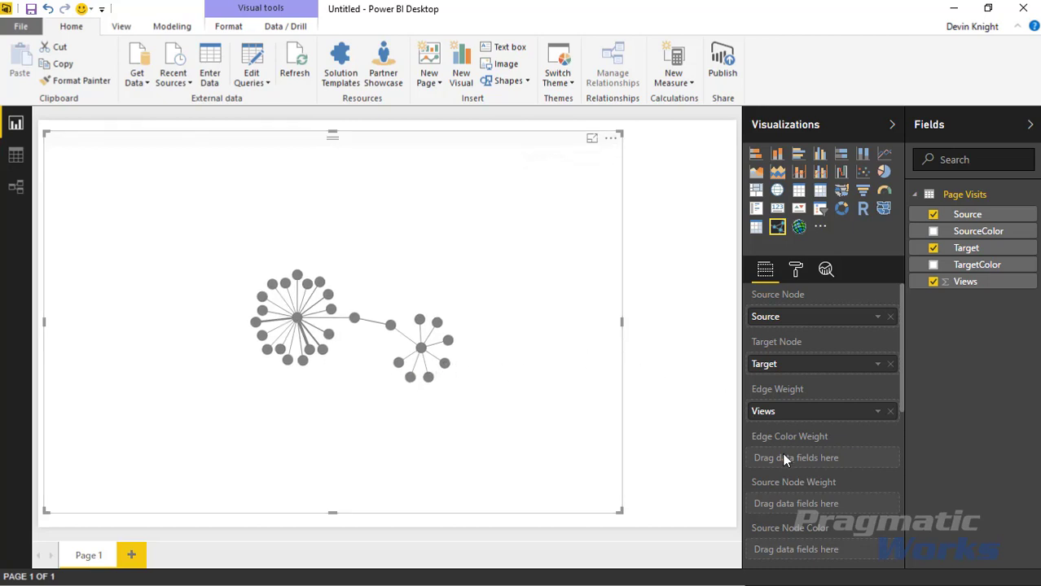
Step: Assign SourceColor to Source Node Color and TargetColor to Target Node Color, and check the colour codes in the Page Visits table
{"action": "scroll", "coordinate": [782, 454], "scroll_direction": "down", "scroll_amount": 3}
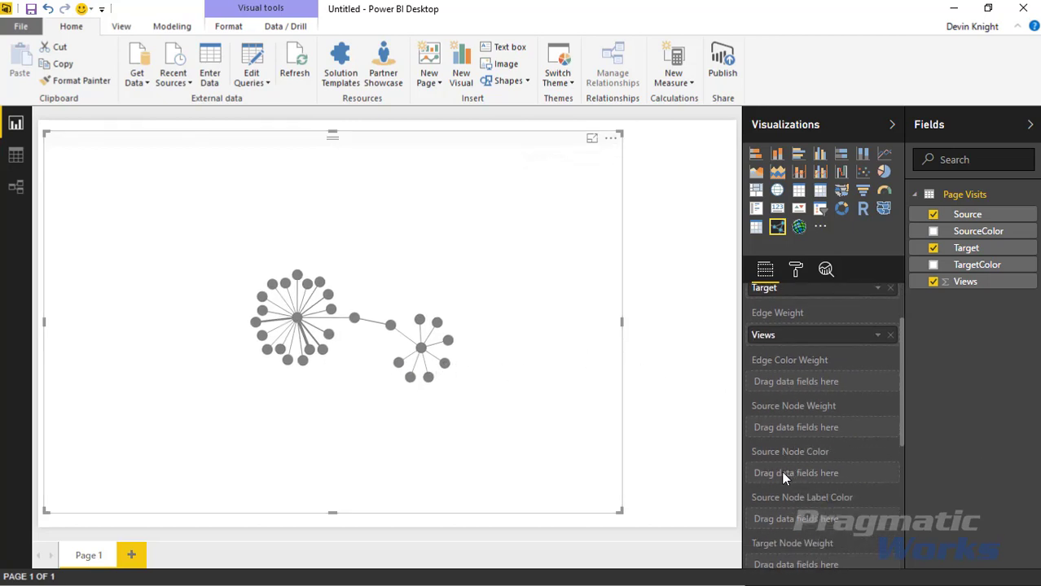
{"action": "scroll", "coordinate": [781, 480], "scroll_direction": "down", "scroll_amount": 2}
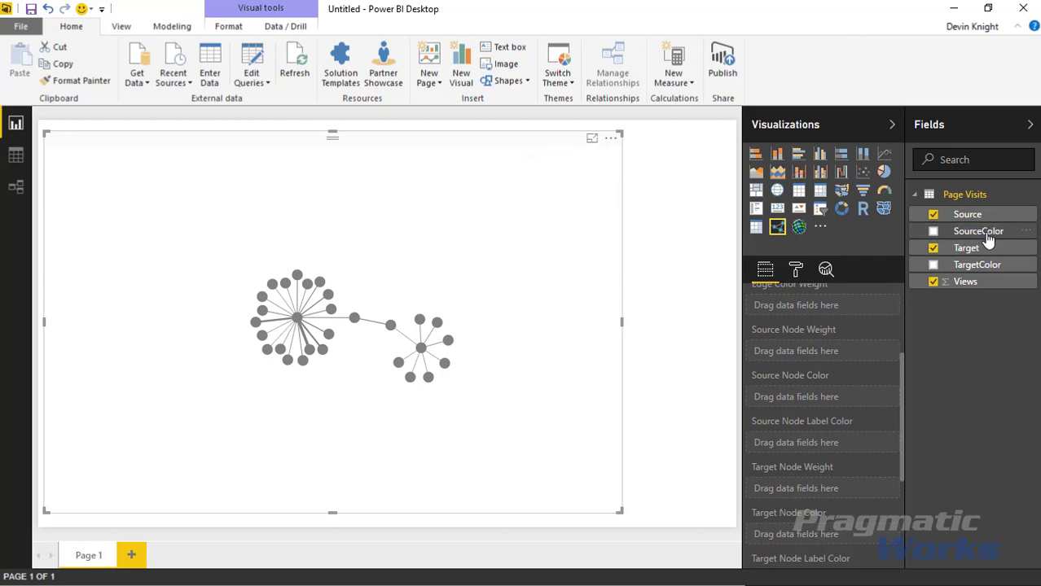
{"action": "left_click_drag", "start_coordinate": [987, 238], "coordinate": [873, 407]}
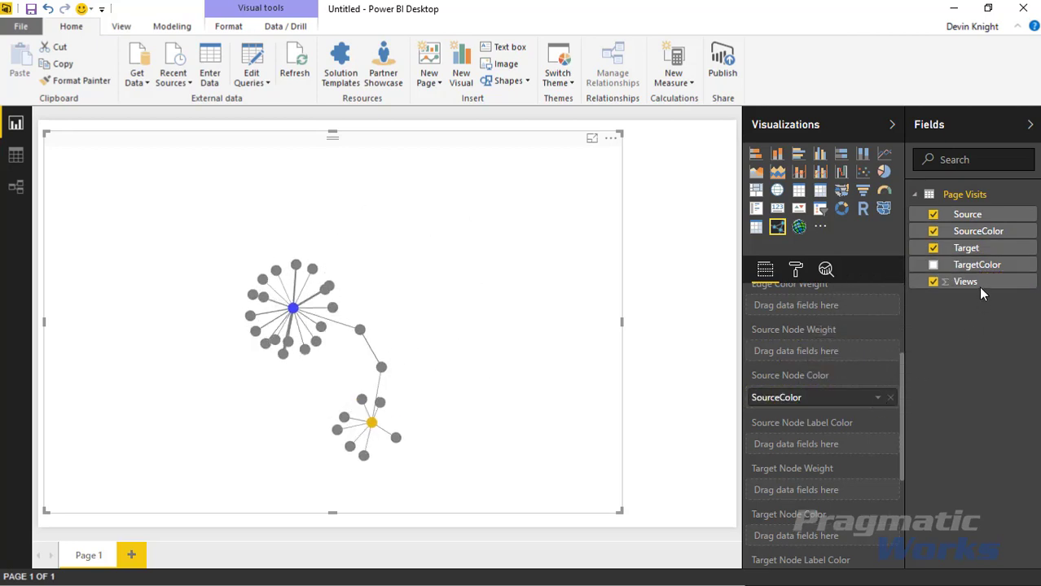
{"action": "left_click_drag", "start_coordinate": [981, 268], "coordinate": [860, 544]}
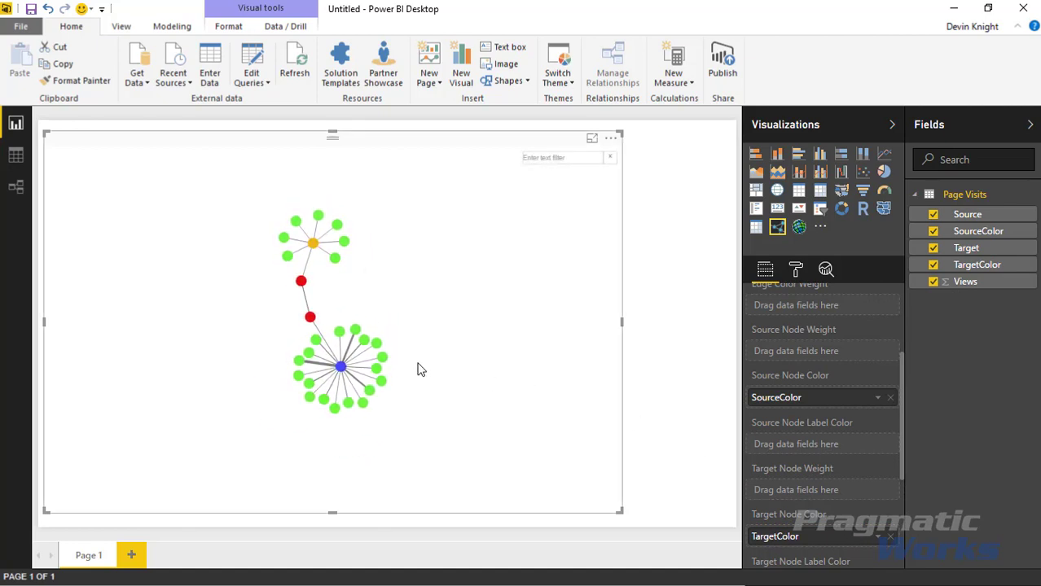
{"action": "left_click", "coordinate": [15, 158]}
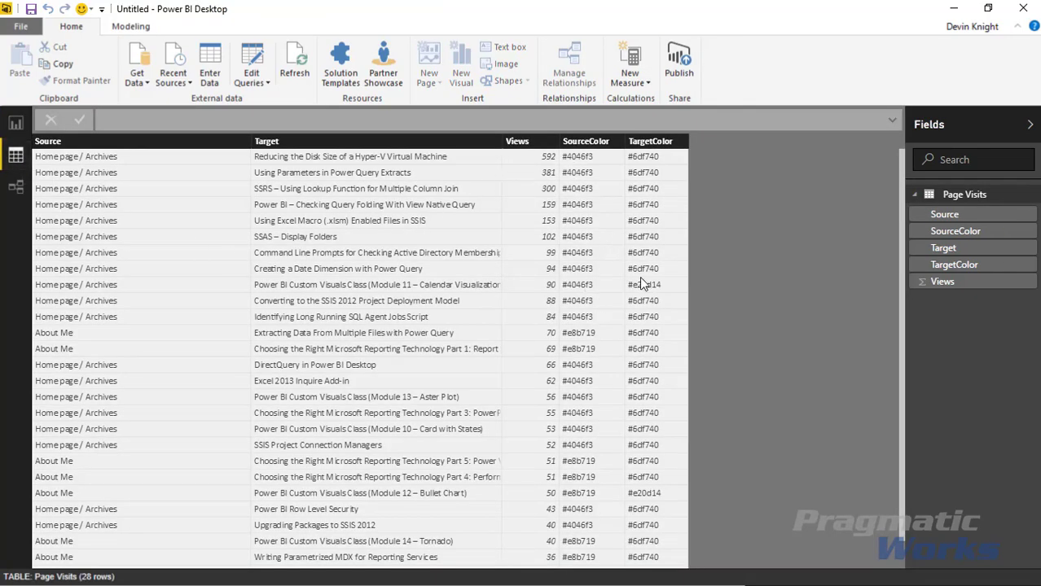
{"action": "left_click", "coordinate": [16, 124]}
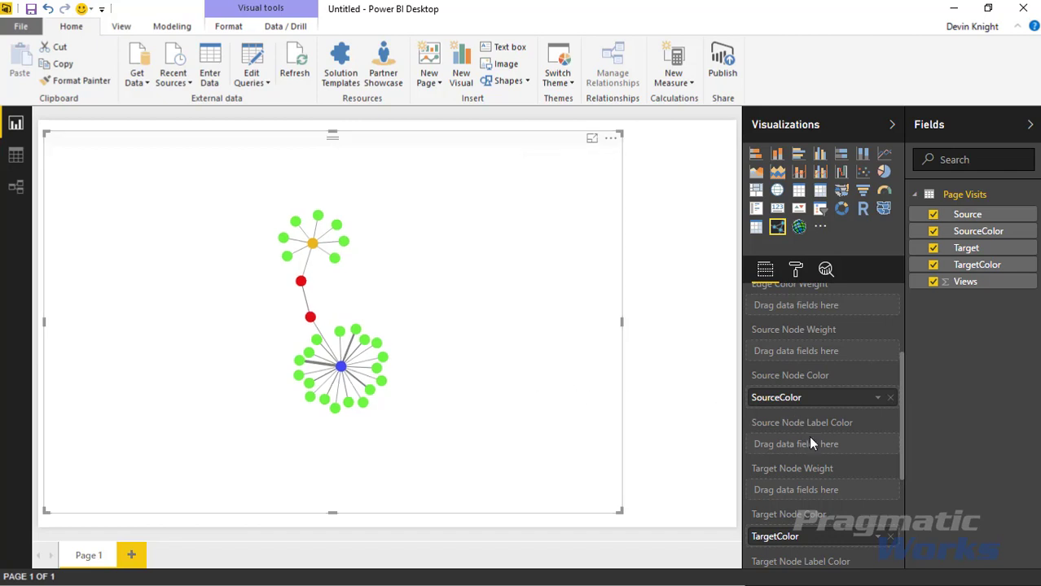
Step: Try Views as the Source Node Weight, move it to the Target Node Weight, and remove it from there
{"action": "scroll", "coordinate": [837, 374], "scroll_direction": "up", "scroll_amount": 2}
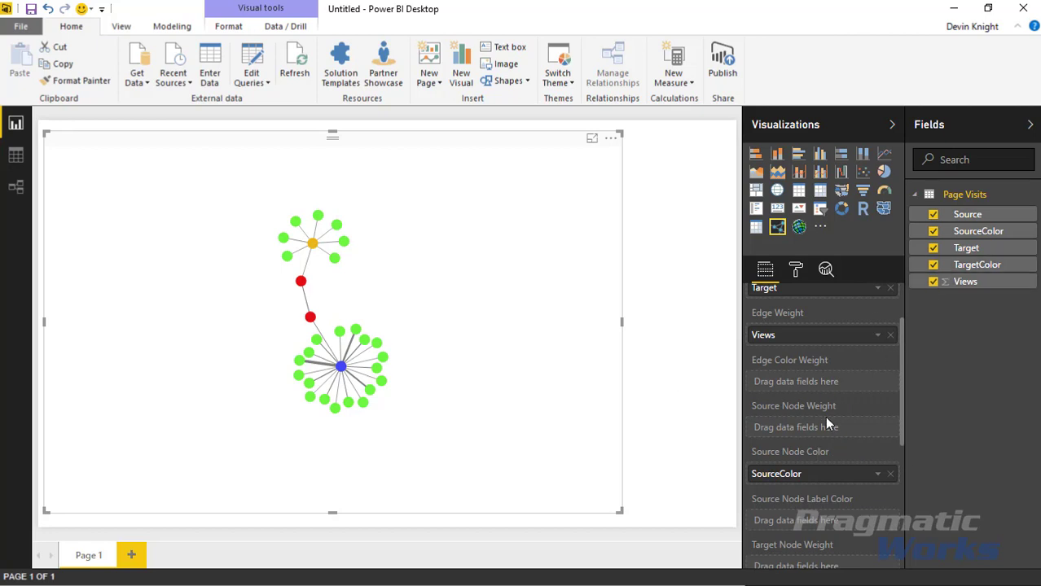
{"action": "mouse_move", "coordinate": [474, 414]}
{"action": "left_click_drag", "start_coordinate": [973, 292], "coordinate": [841, 438]}
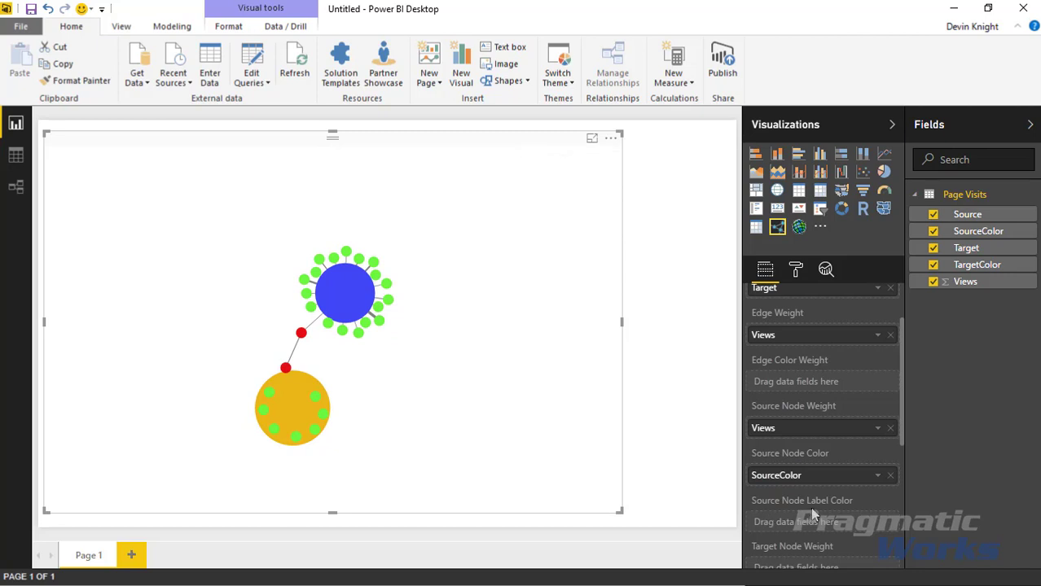
{"action": "scroll", "coordinate": [811, 507], "scroll_direction": "down", "scroll_amount": 2}
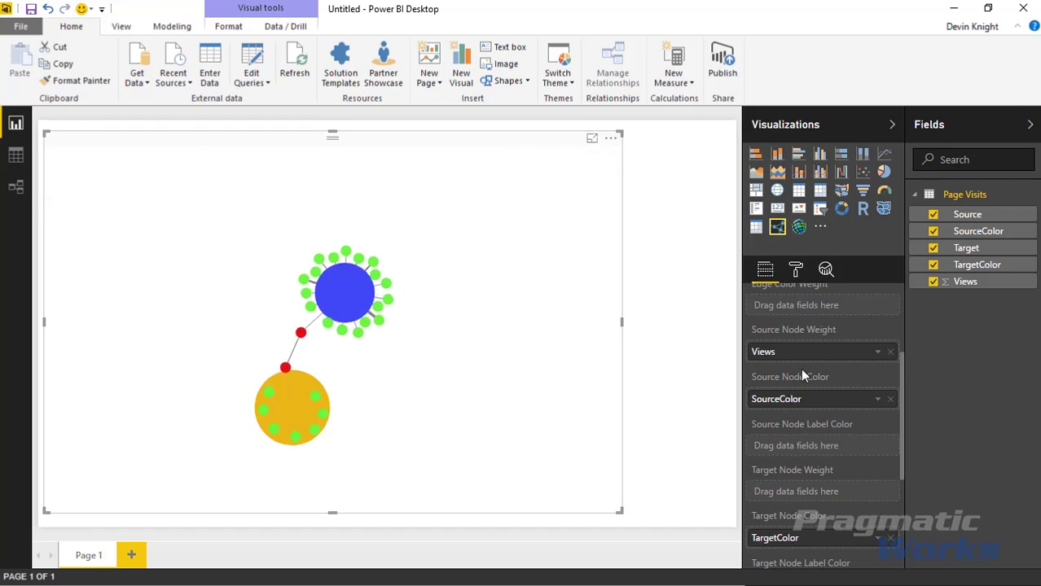
{"action": "left_click_drag", "start_coordinate": [799, 364], "coordinate": [810, 493]}
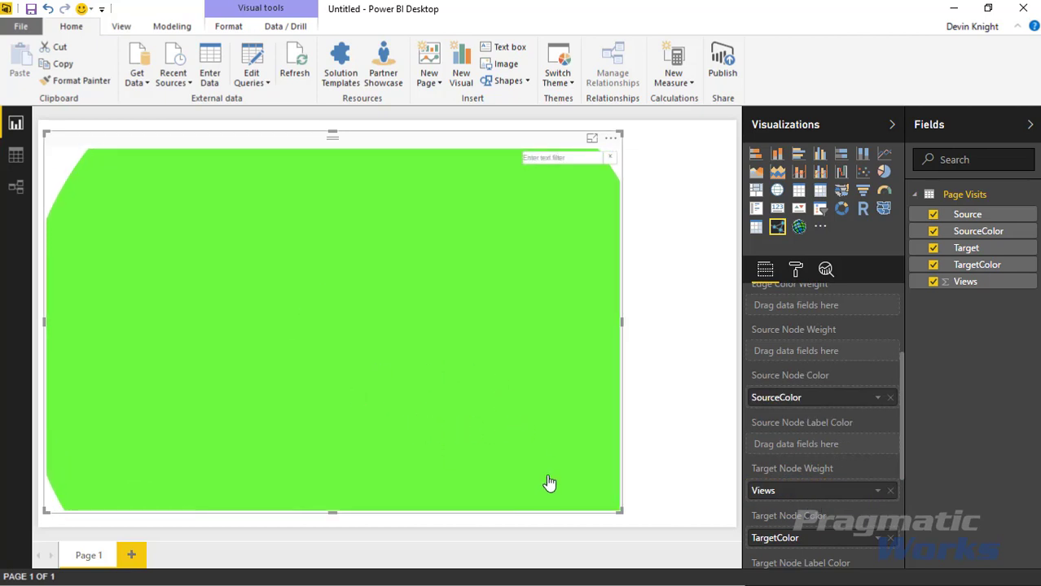
{"action": "left_click", "coordinate": [890, 491]}
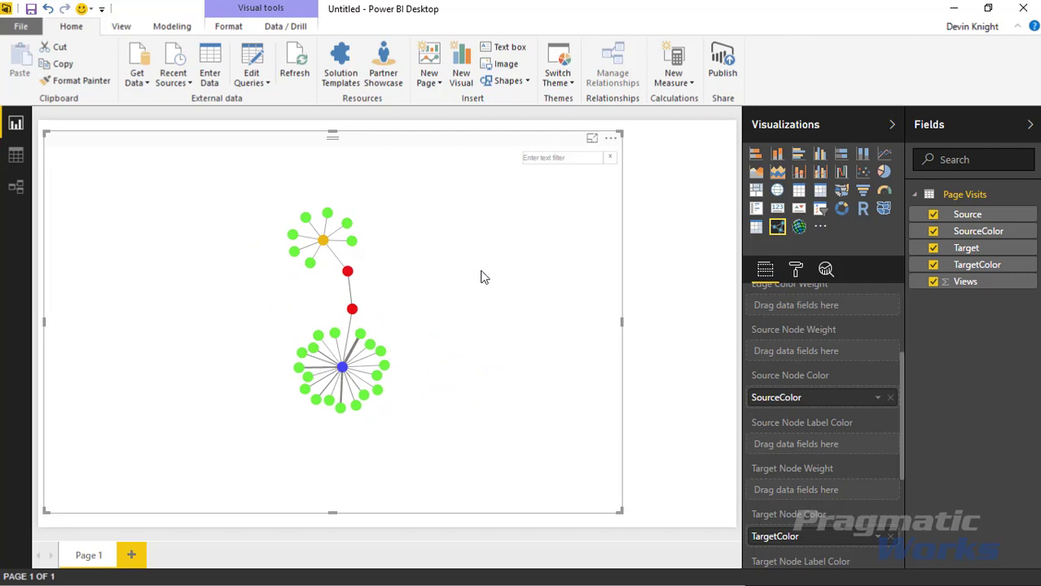
Step: Filter the network nodes by the text "power bi" and clear the filter
{"action": "left_click", "coordinate": [569, 159]}
{"action": "type", "text": "power bi"}
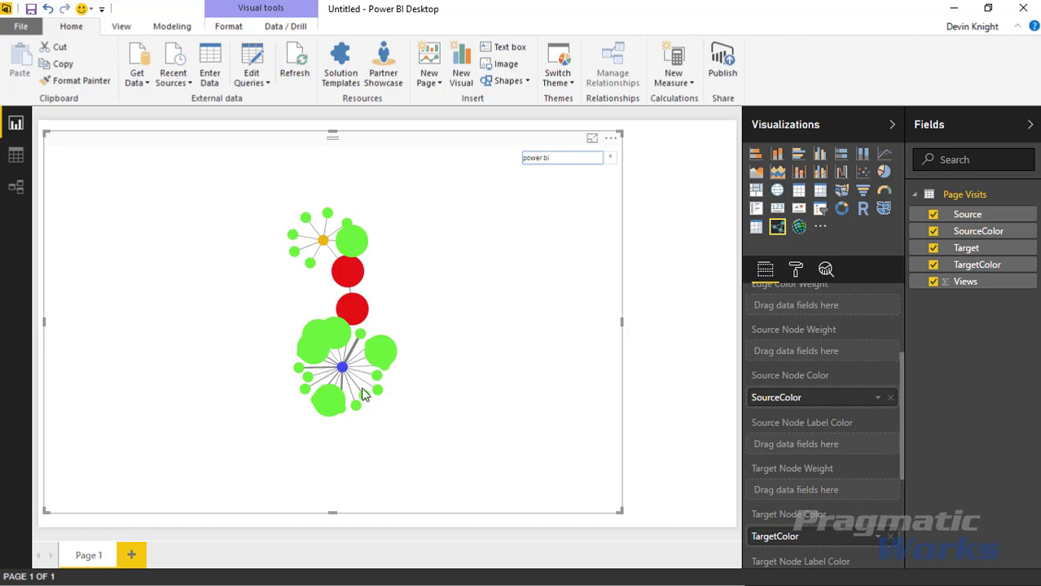
{"action": "left_click", "coordinate": [609, 157]}
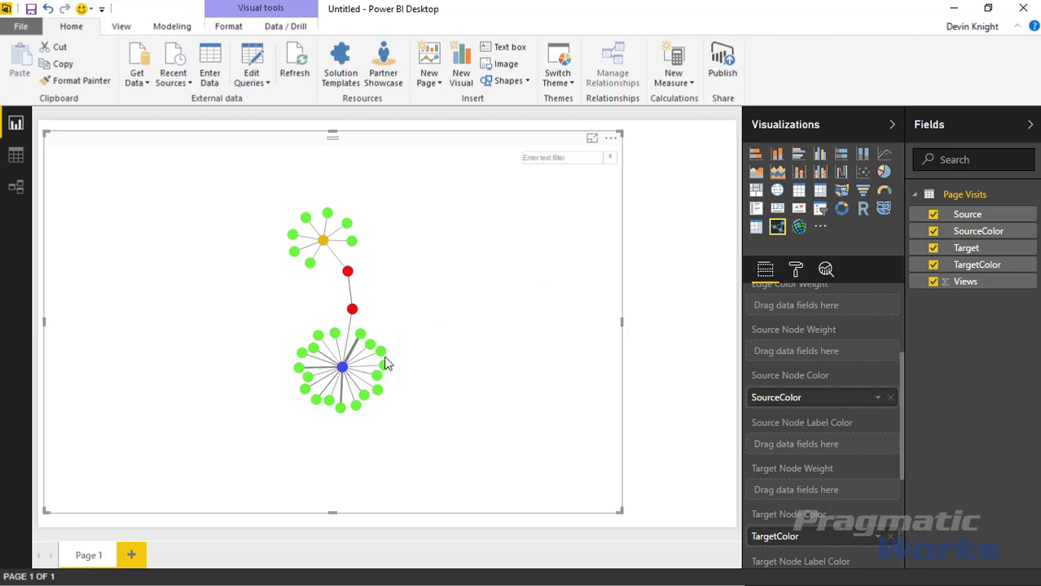
Step: Select the blue central node and reposition it closer to the left side of the visual
{"action": "left_click", "coordinate": [342, 366]}
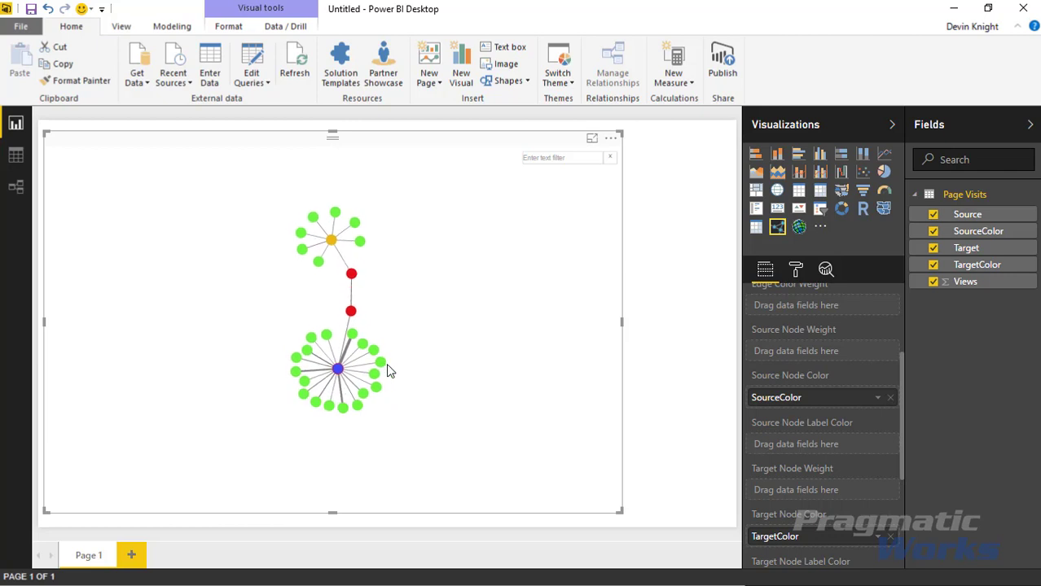
{"action": "left_click_drag", "start_coordinate": [383, 364], "coordinate": [243, 386]}
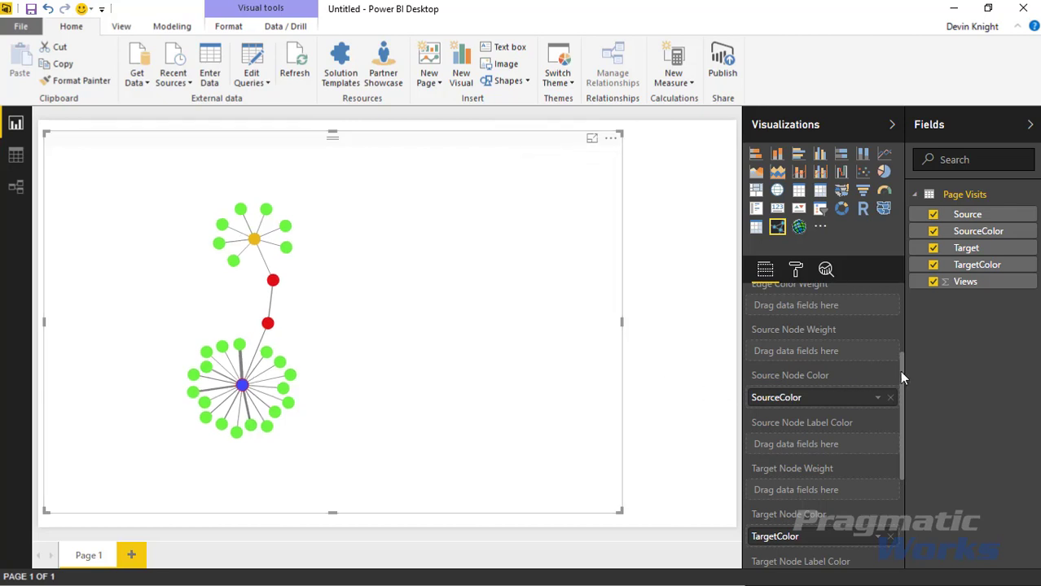
{"action": "left_click_drag", "start_coordinate": [901, 375], "coordinate": [718, 322]}
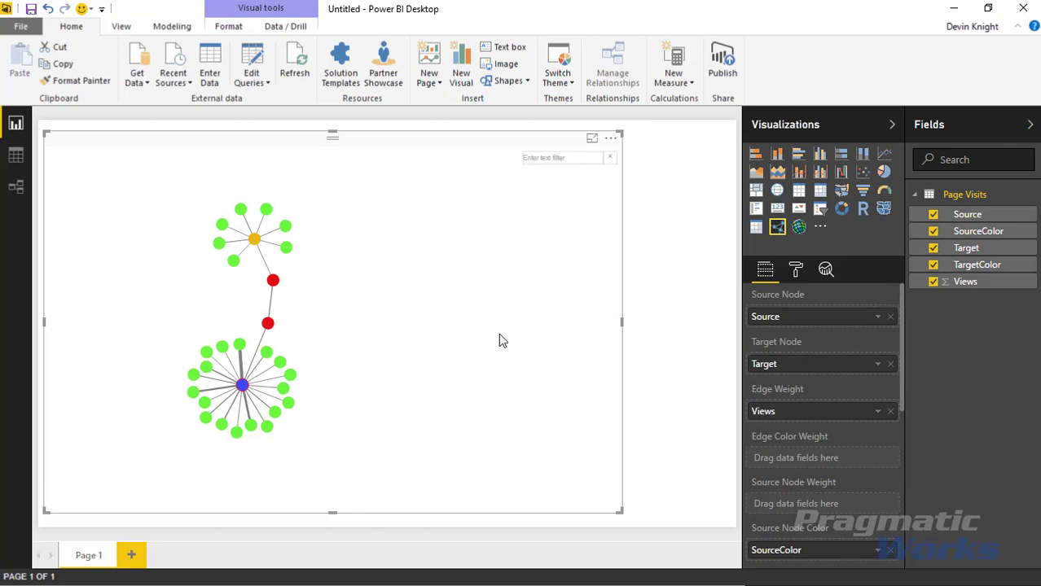
Step: Show the visual's Search formatting options, test the node filter with "Power BI" while Case Insensitive is on, and clear it
{"action": "left_click", "coordinate": [796, 274]}
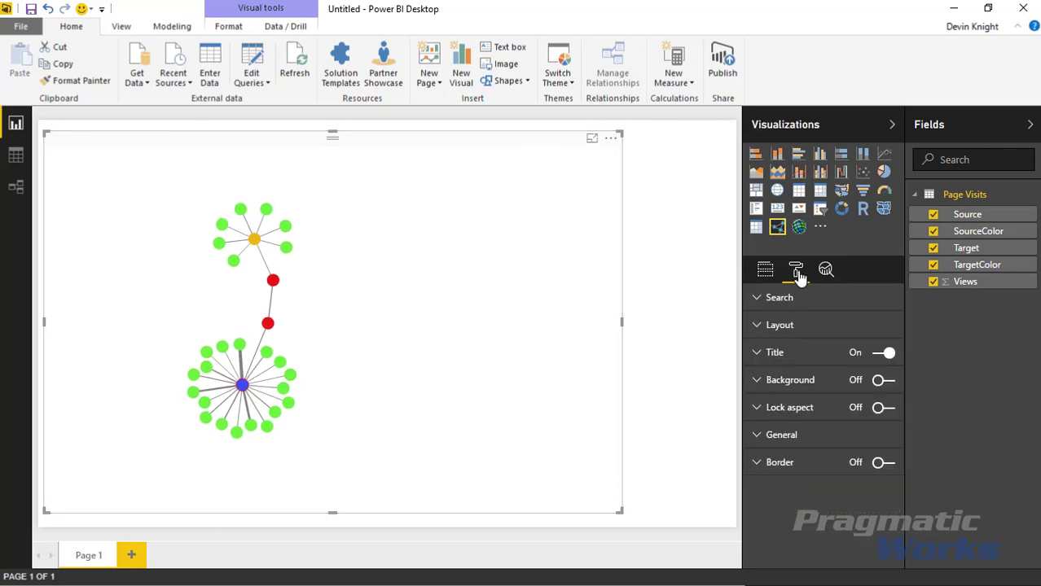
{"action": "left_click", "coordinate": [756, 299]}
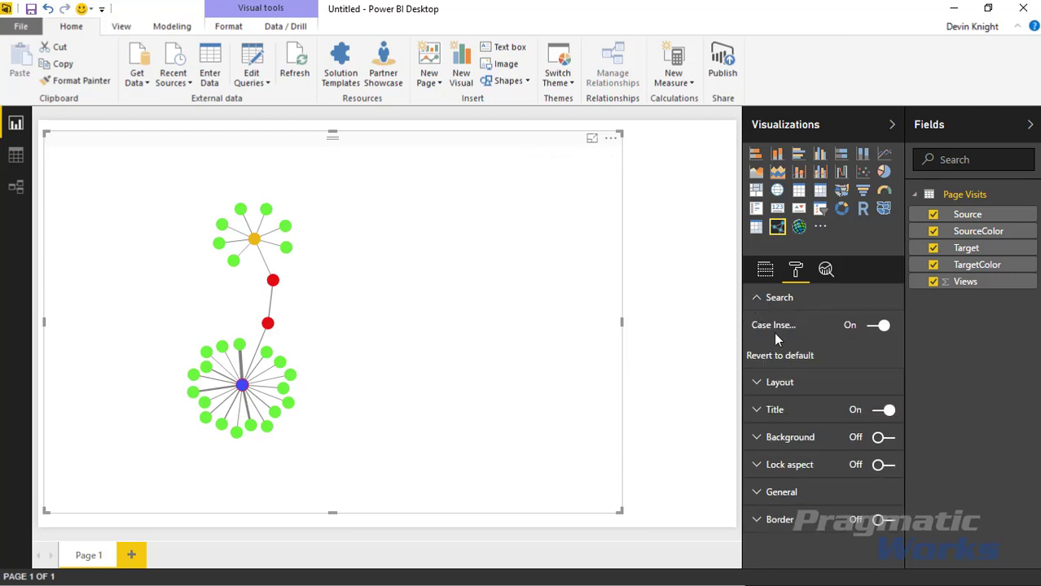
{"action": "mouse_move", "coordinate": [559, 167]}
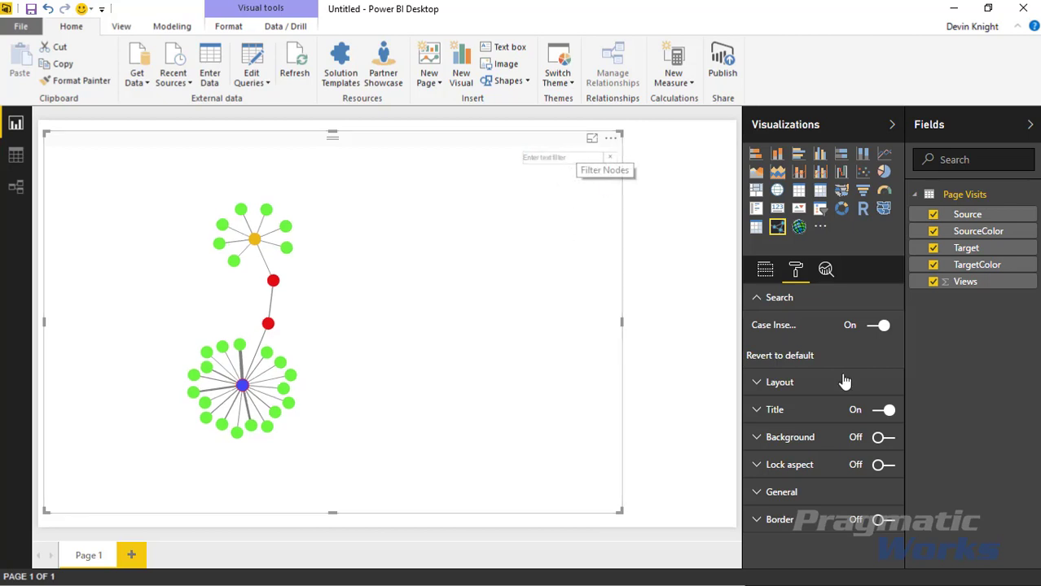
{"action": "left_click", "coordinate": [552, 162]}
{"action": "type", "text": "Po"}
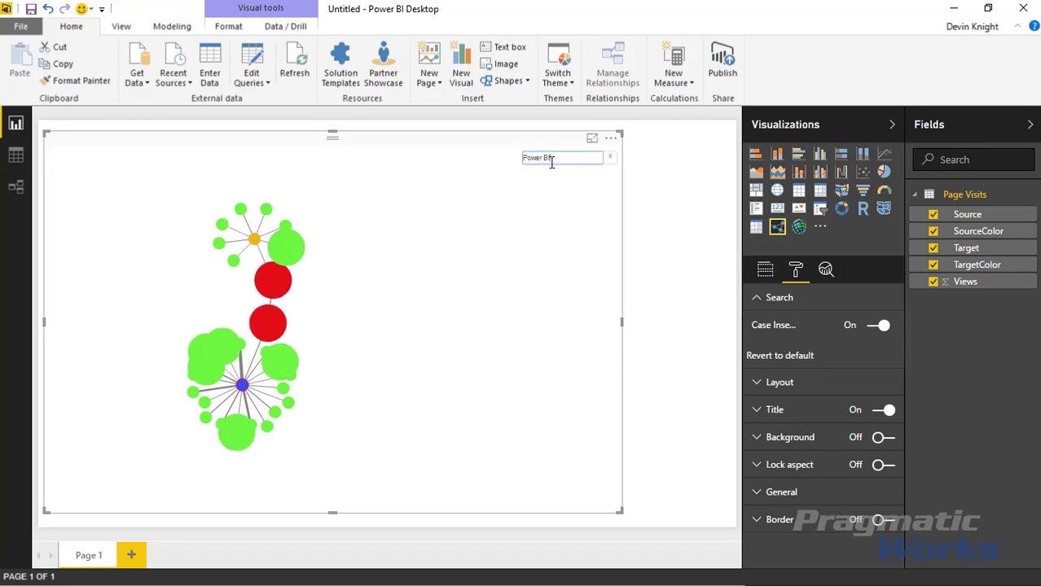
{"action": "type", "text": "wer"}
{"action": "left_click", "coordinate": [606, 160]}
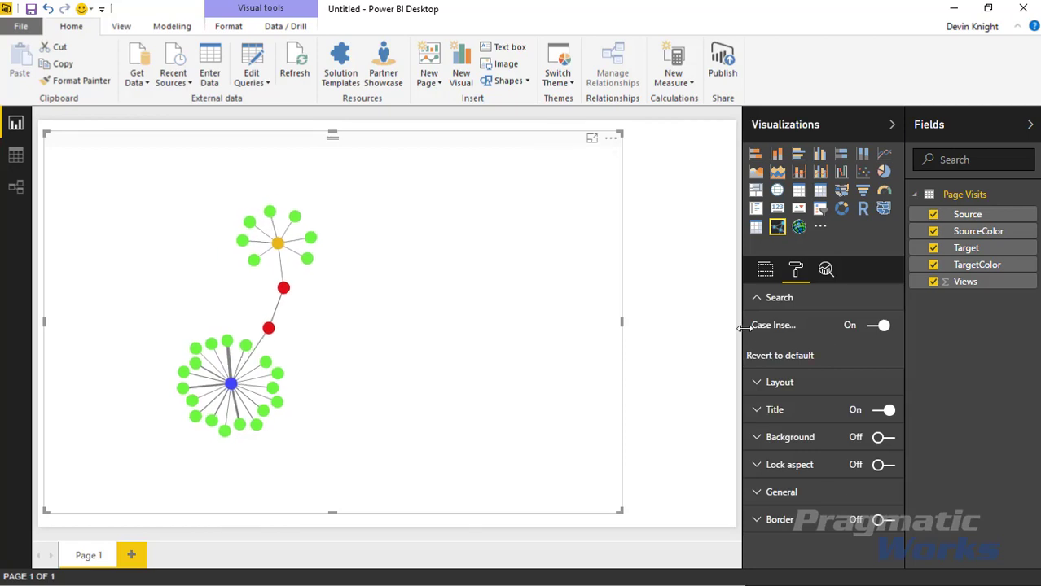
Step: Turn Case Insensitive search off, test capitalized and lowercase spellings of "power bi" in the node filter, and turn it back on
{"action": "left_click", "coordinate": [879, 326]}
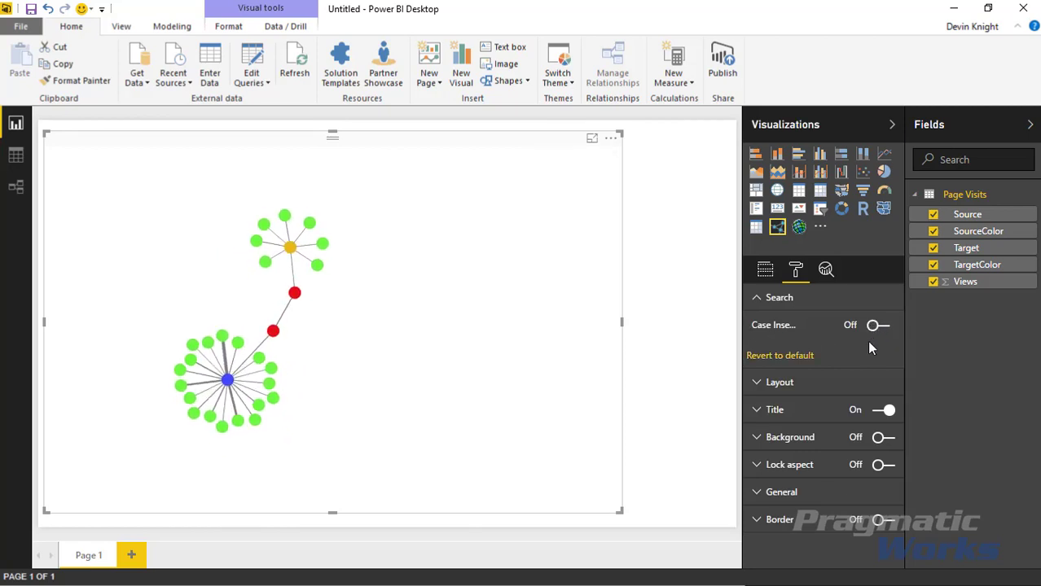
{"action": "mouse_move", "coordinate": [578, 177]}
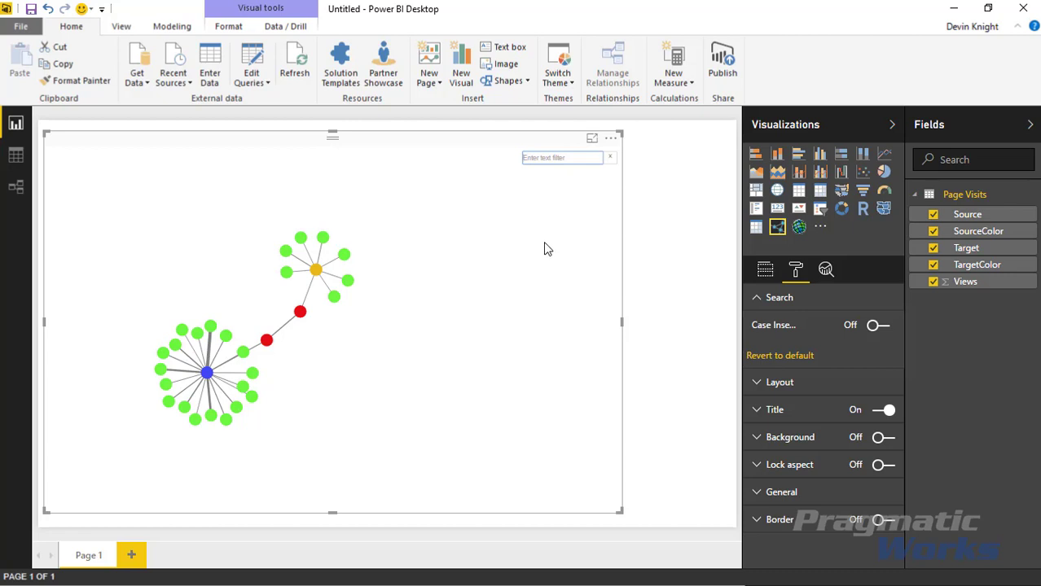
{"action": "left_click", "coordinate": [537, 159]}
{"action": "type", "text": "Pow"}
{"action": "key", "text": "ctrl+a"}
{"action": "type", "text": "power bi"}
{"action": "left_click", "coordinate": [863, 329]}
Step: Reapply the lowercase "power bi" node filter with Case Insensitive on, clear it, and collapse the Search options
{"action": "mouse_move", "coordinate": [560, 285]}
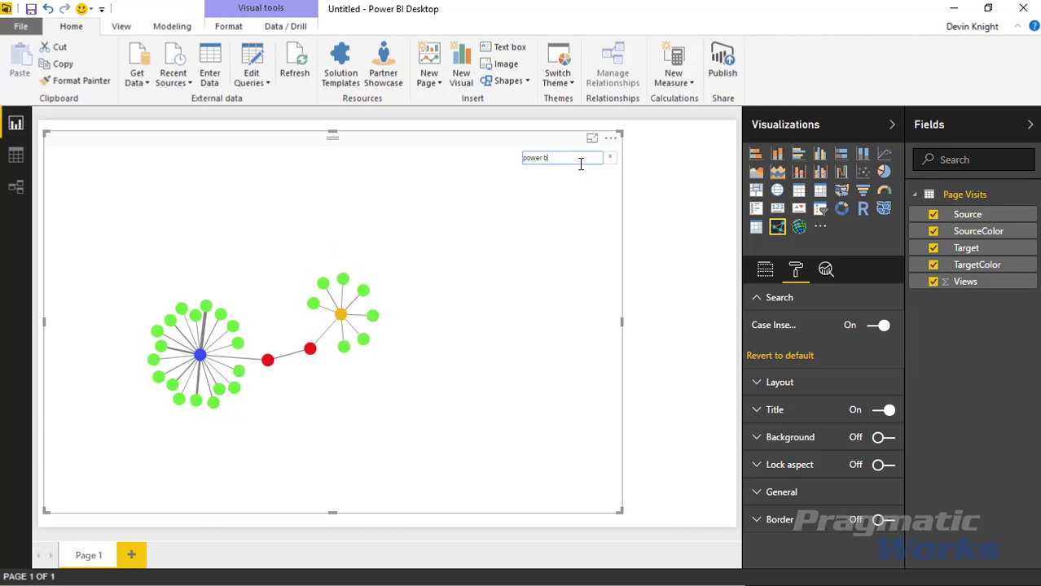
{"action": "key", "text": "BackSpace"}
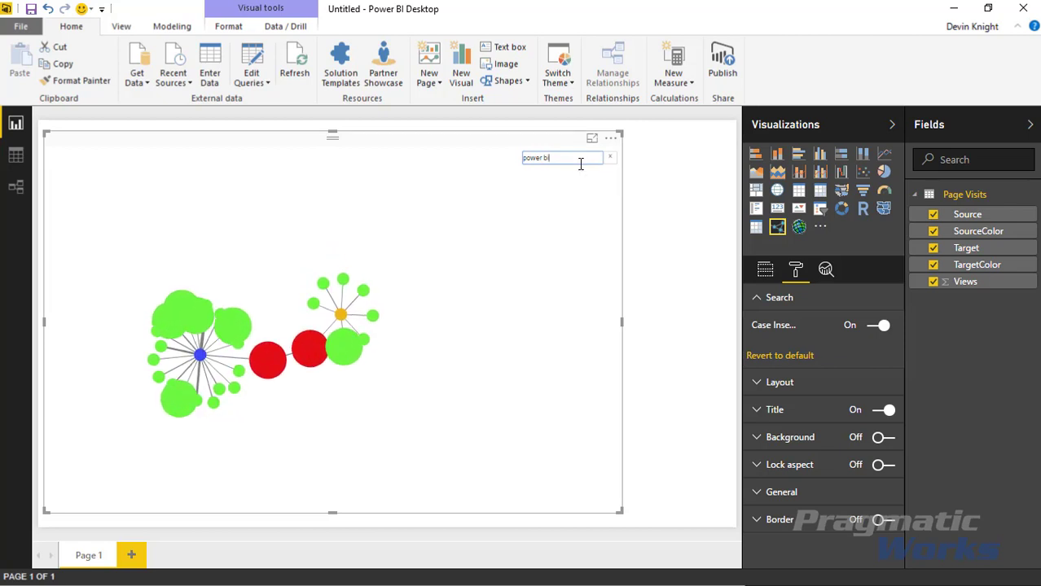
{"action": "type", "text": "i"}
{"action": "left_click", "coordinate": [605, 158]}
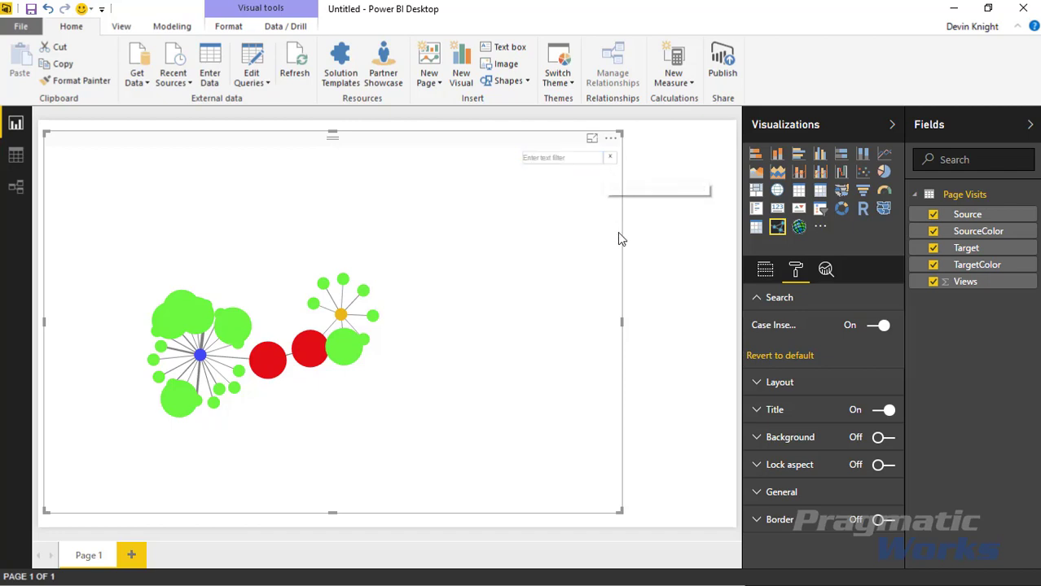
{"action": "left_click", "coordinate": [755, 300]}
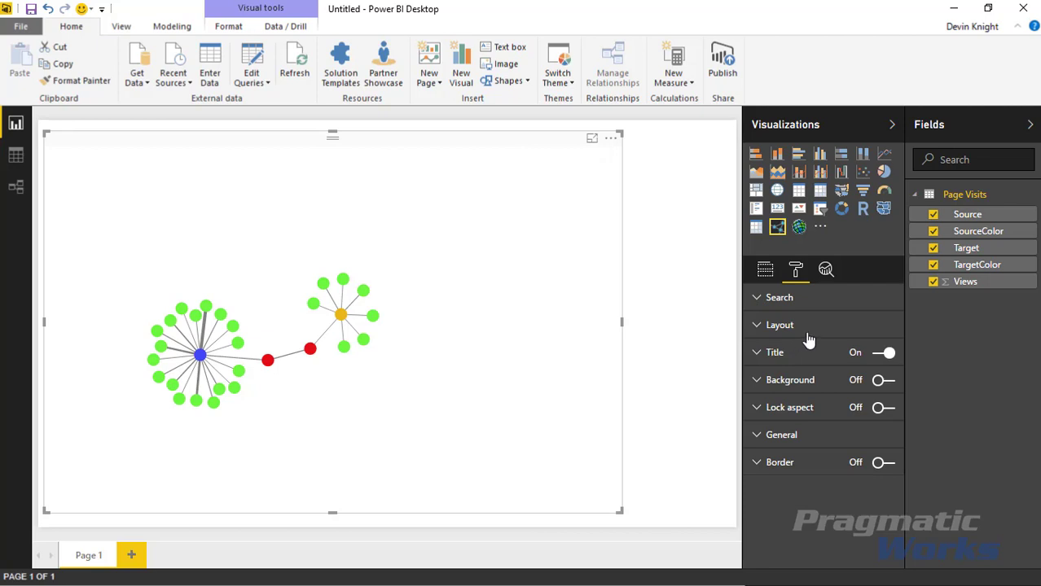
Step: Expand the Layout options and compare moving nodes with Animate on and off, leaving Animate on
{"action": "mouse_move", "coordinate": [407, 389]}
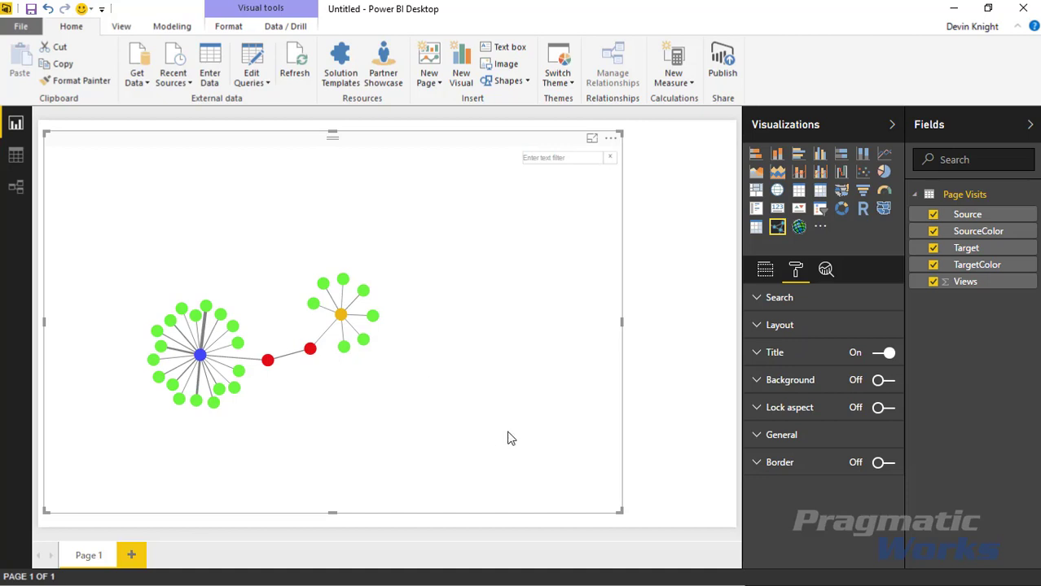
{"action": "left_click", "coordinate": [759, 327]}
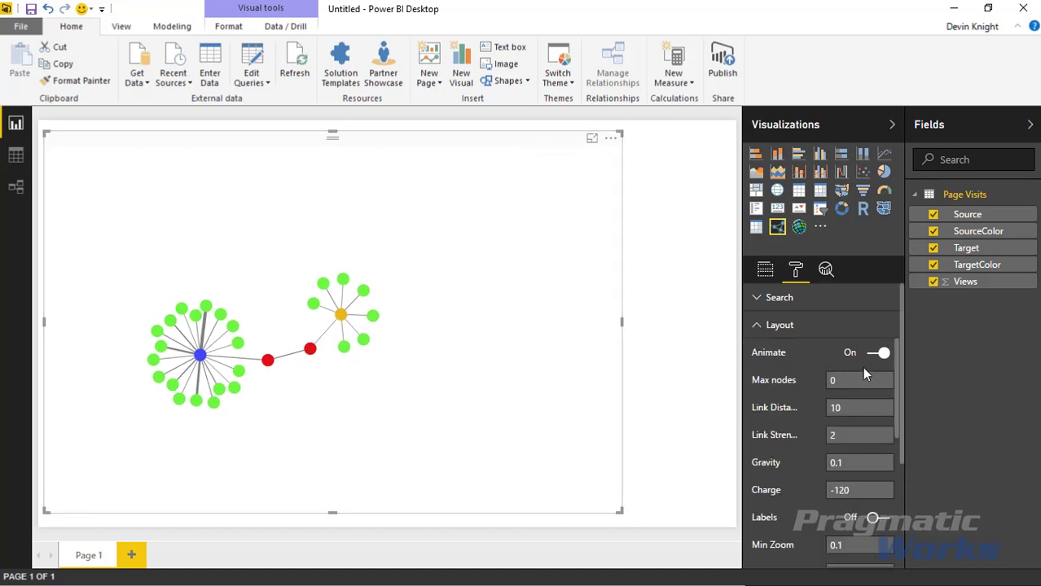
{"action": "left_click_drag", "start_coordinate": [336, 301], "coordinate": [371, 300]}
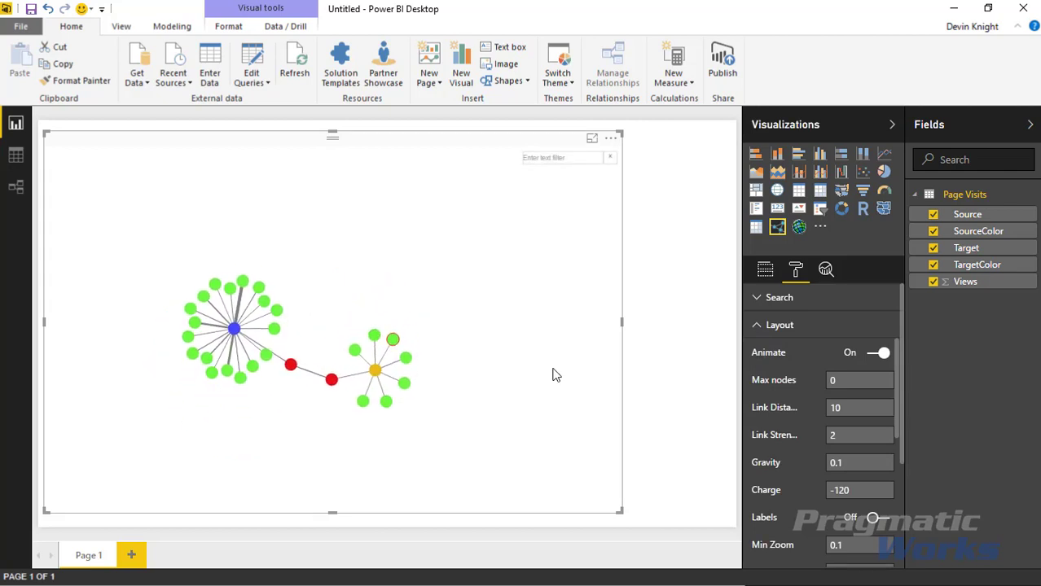
{"action": "left_click", "coordinate": [878, 353]}
{"action": "left_click", "coordinate": [378, 405]}
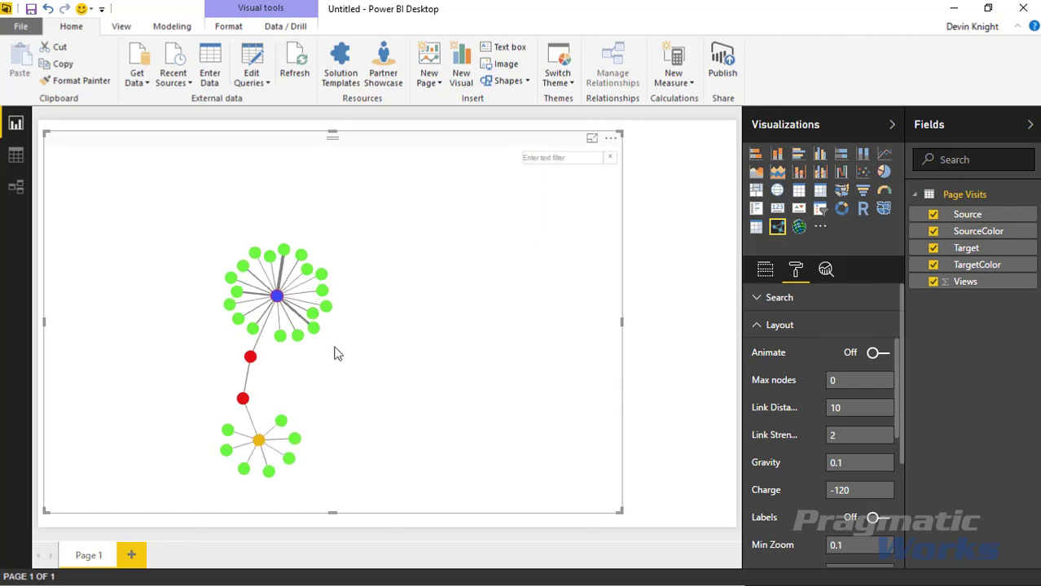
{"action": "left_click", "coordinate": [880, 354]}
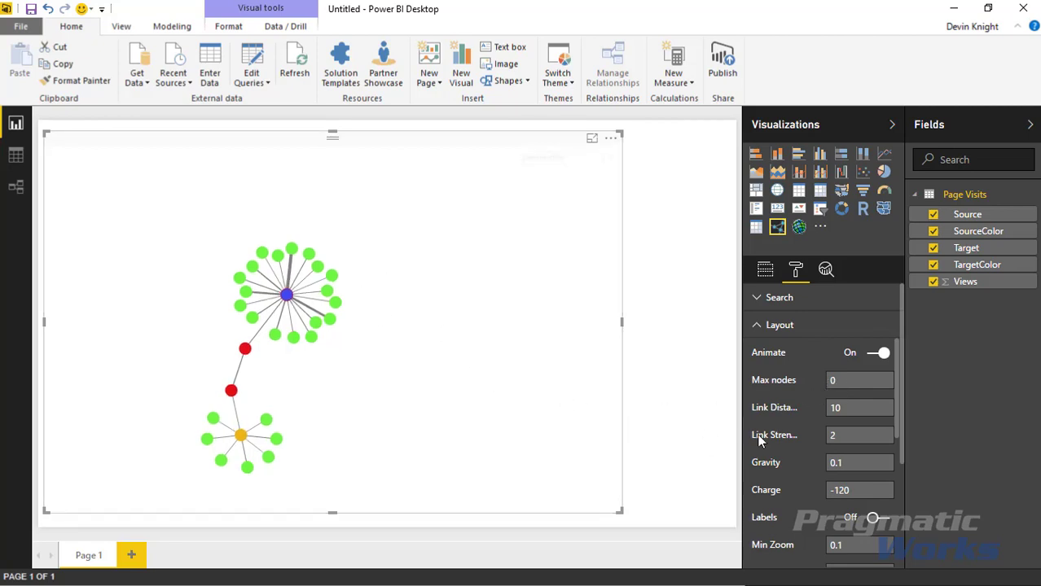
Step: Try limiting the network chart's Max nodes to 5 and 15, and reset the limit to 0
{"action": "type", "text": "10"}
{"action": "key", "text": "BackSpace"}
{"action": "key", "text": "BackSpace"}
{"action": "type", "text": "5"}
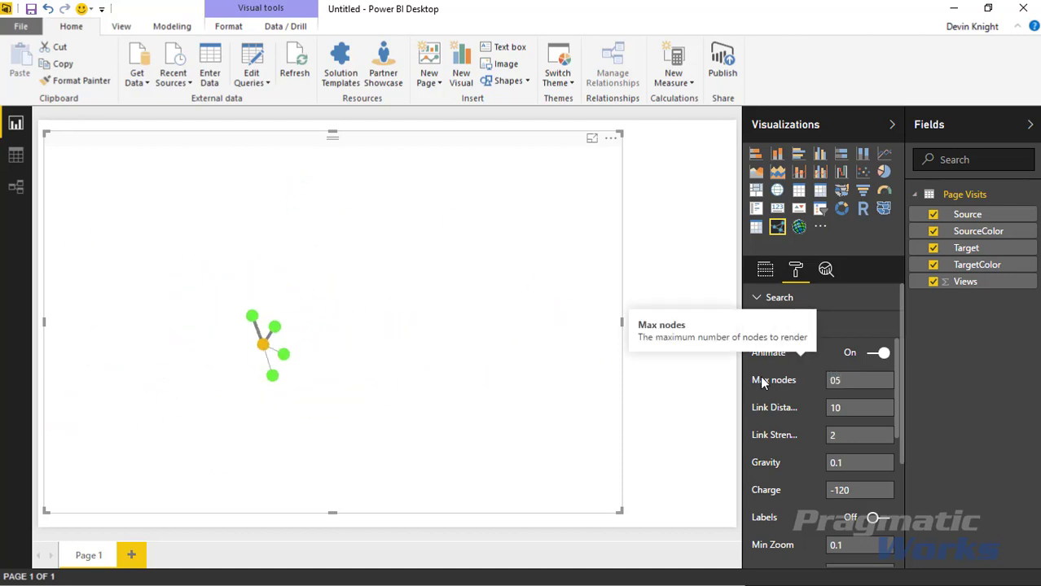
{"action": "left_click_drag", "start_coordinate": [847, 382], "coordinate": [816, 383]}
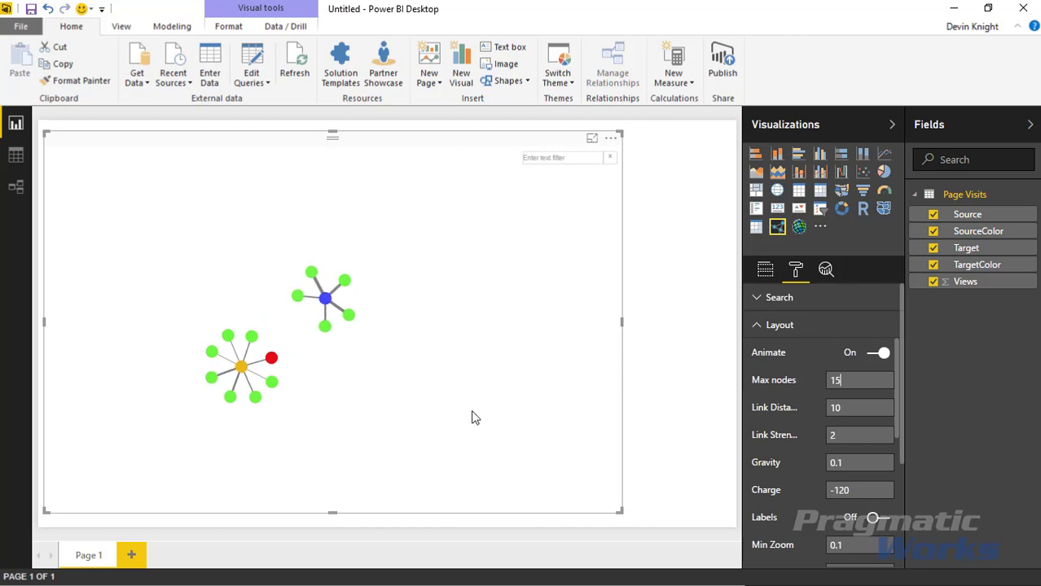
{"action": "left_click_drag", "start_coordinate": [845, 382], "coordinate": [799, 390]}
{"action": "type", "text": "0"}
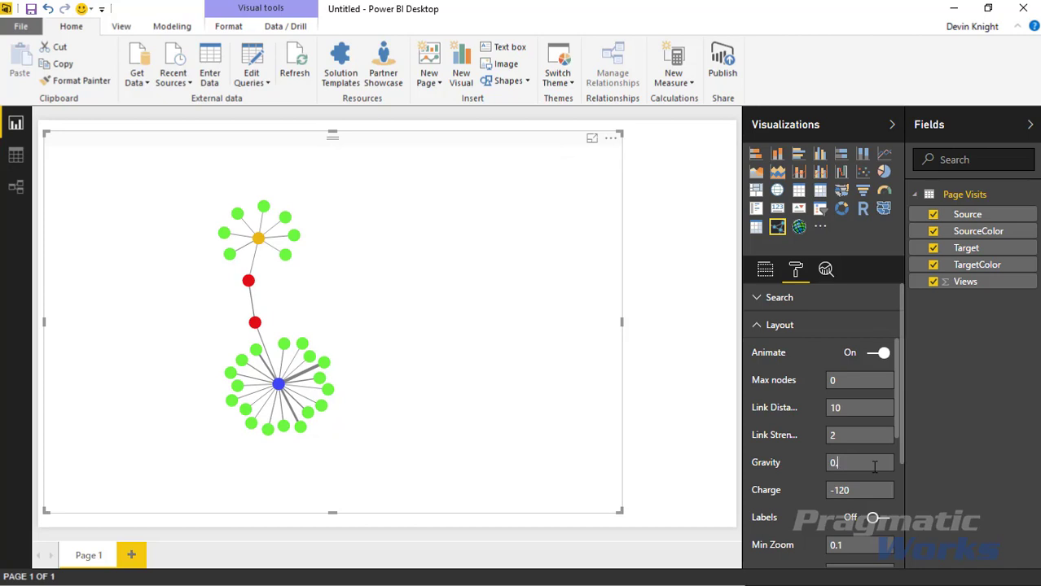
Step: Try a Gravity value of 0.5 on the network chart's layout
{"action": "key", "text": "BackSpace"}
{"action": "type", "text": "5"}
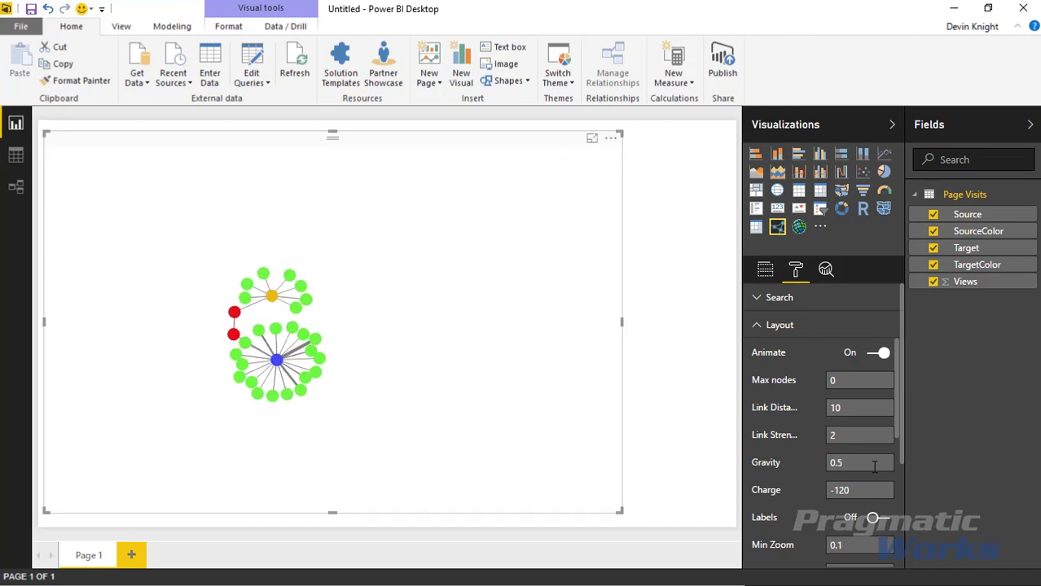
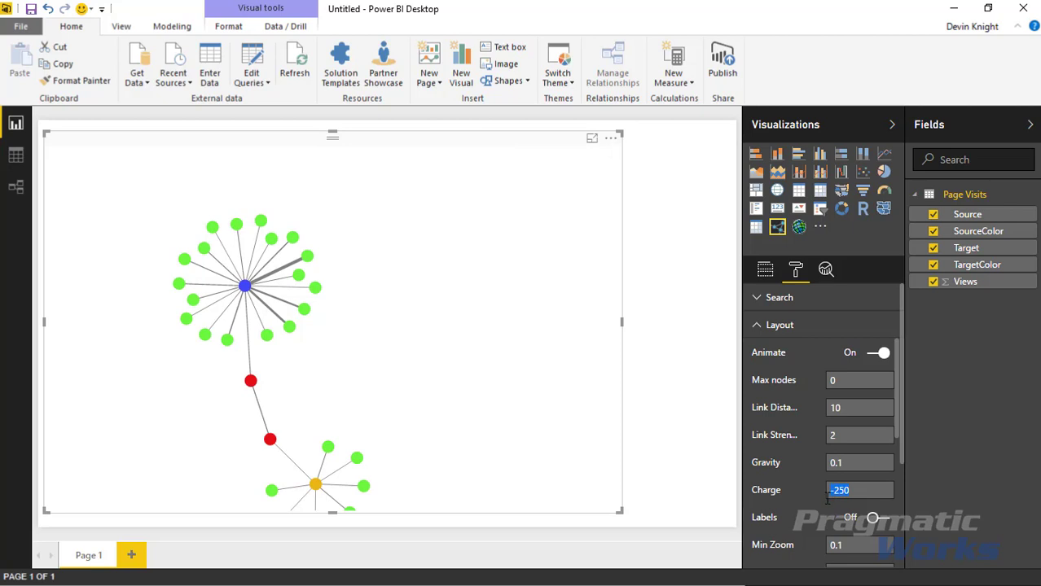
Step: Try a Charge of 10 on the network layout and restore it to -120
{"action": "key", "text": "Return"}
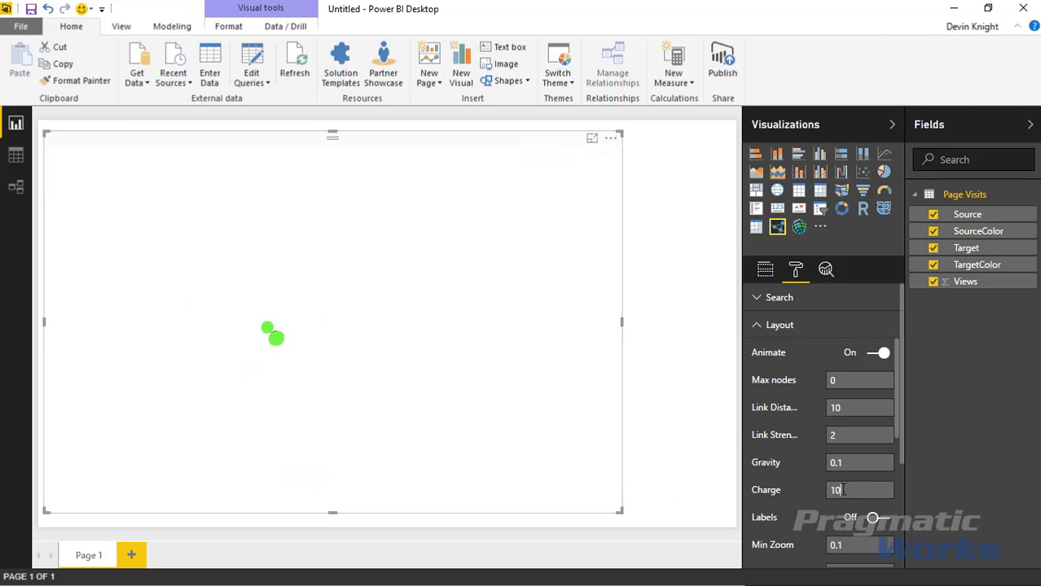
{"action": "key", "text": "BackSpace"}
{"action": "key", "text": "BackSpace"}
{"action": "type", "text": "-12"}
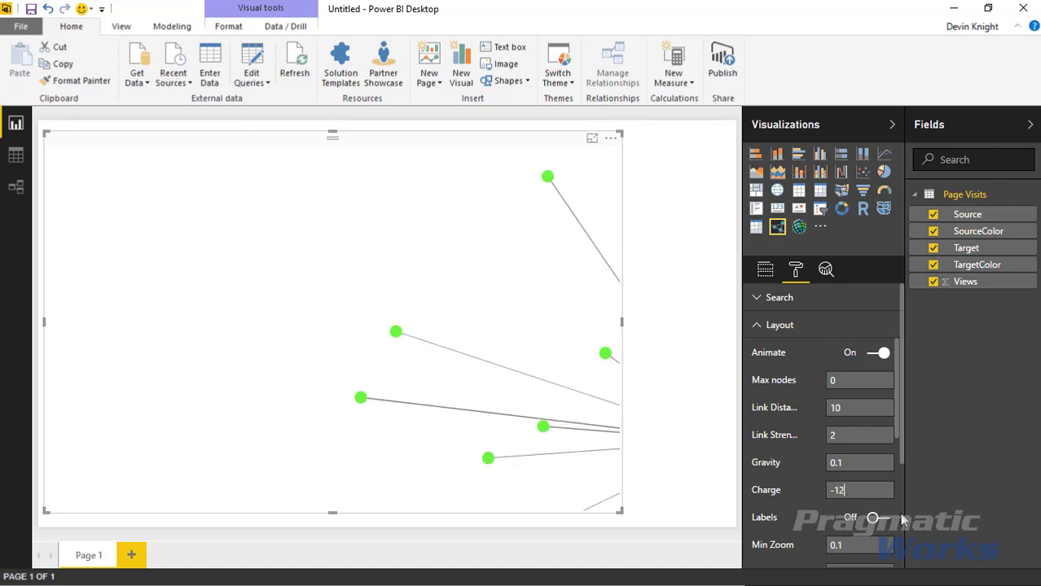
{"action": "type", "text": "0"}
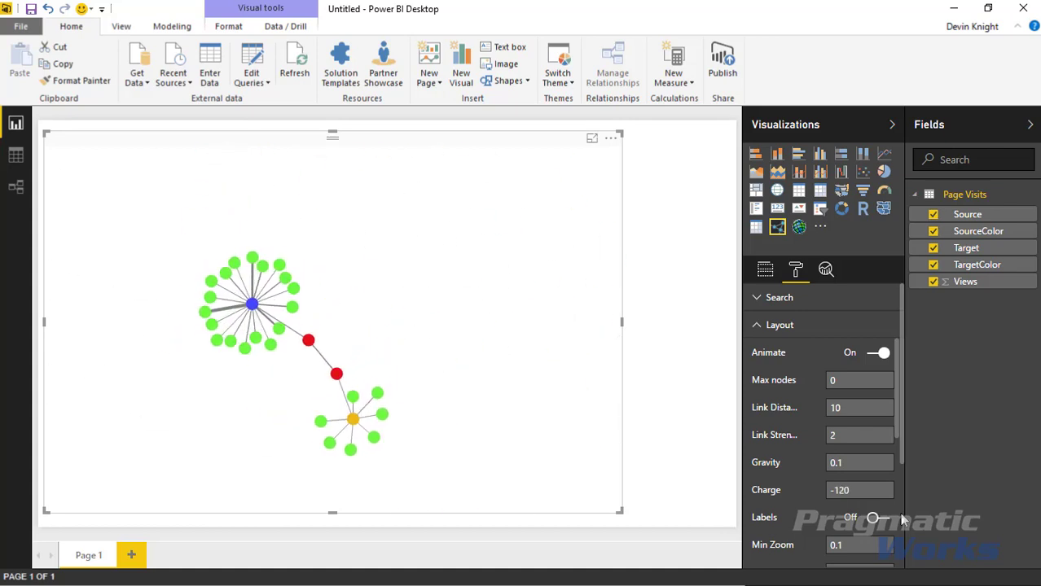
{"action": "mouse_move", "coordinate": [399, 403]}
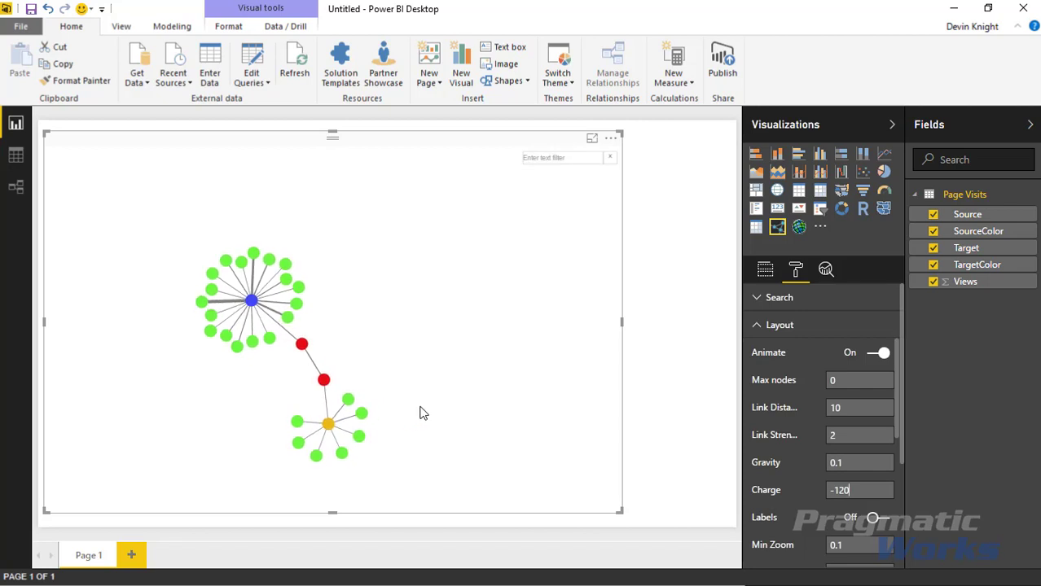
Step: Turn on the node labels in the network chart's Layout options
{"action": "scroll", "coordinate": [836, 422], "scroll_direction": "down", "scroll_amount": 2}
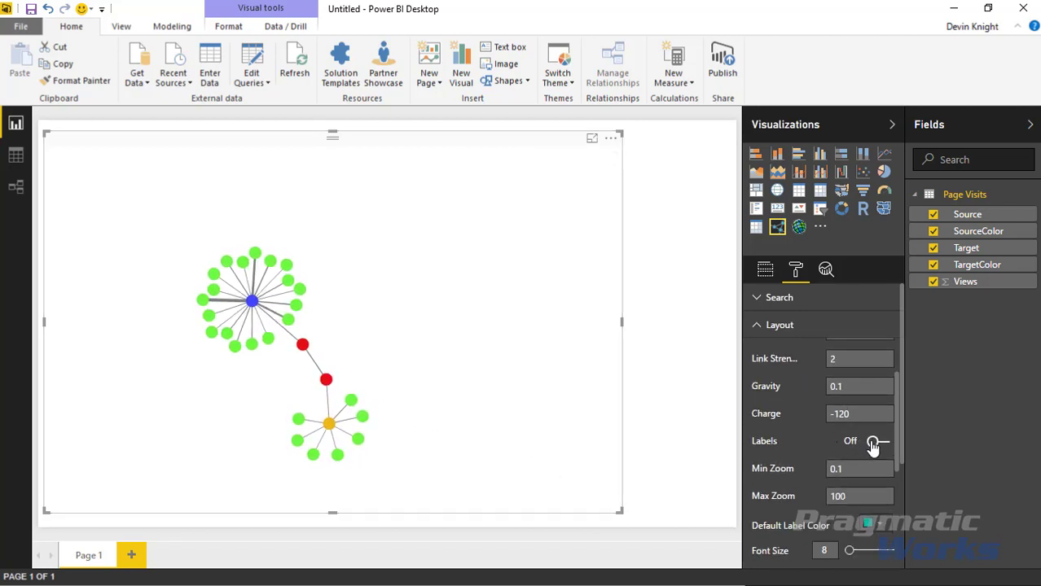
{"action": "left_click", "coordinate": [873, 444]}
{"action": "mouse_move", "coordinate": [344, 365]}
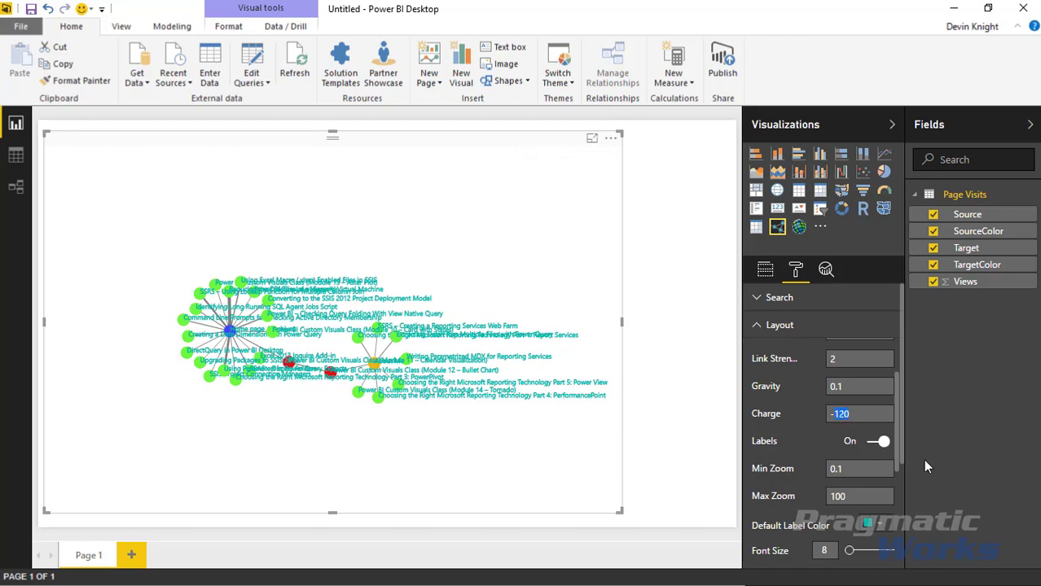
Step: Spread the labeled nodes apart by setting Charge to -250 and finally to -350
{"action": "type", "text": "250"}
{"action": "key", "text": "Return"}
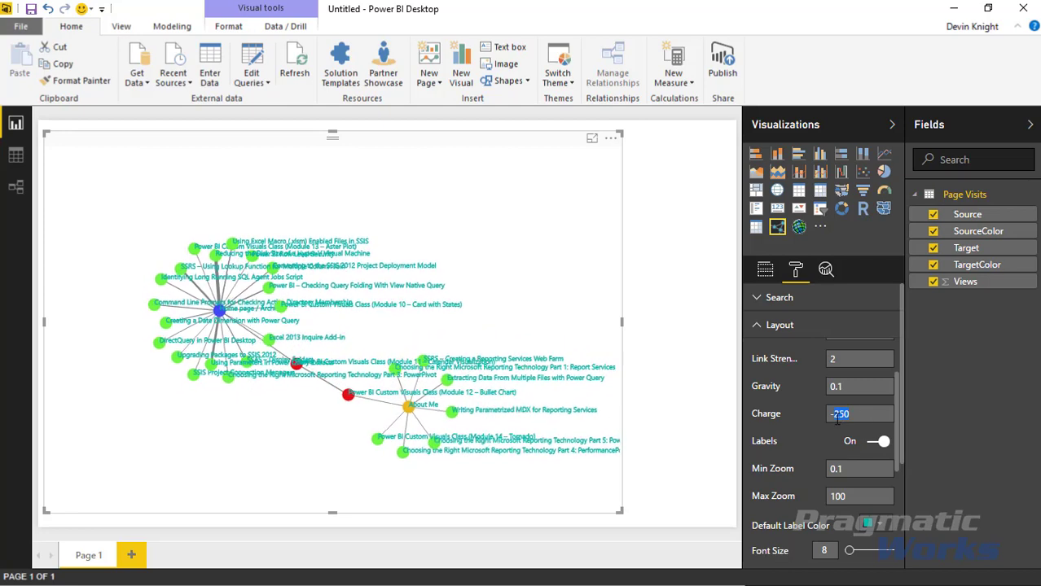
{"action": "type", "text": "350"}
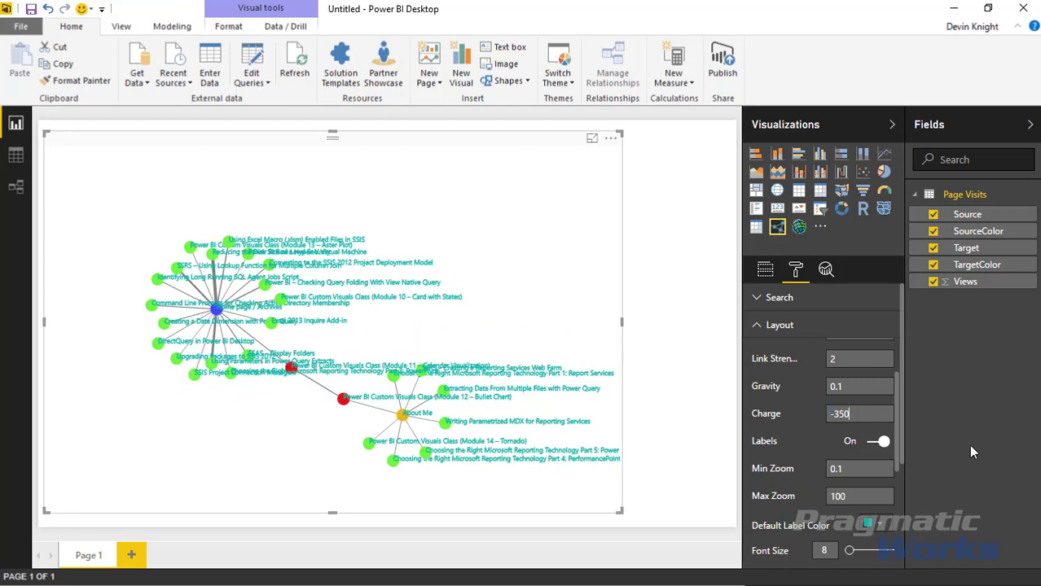
{"action": "key", "text": "Return"}
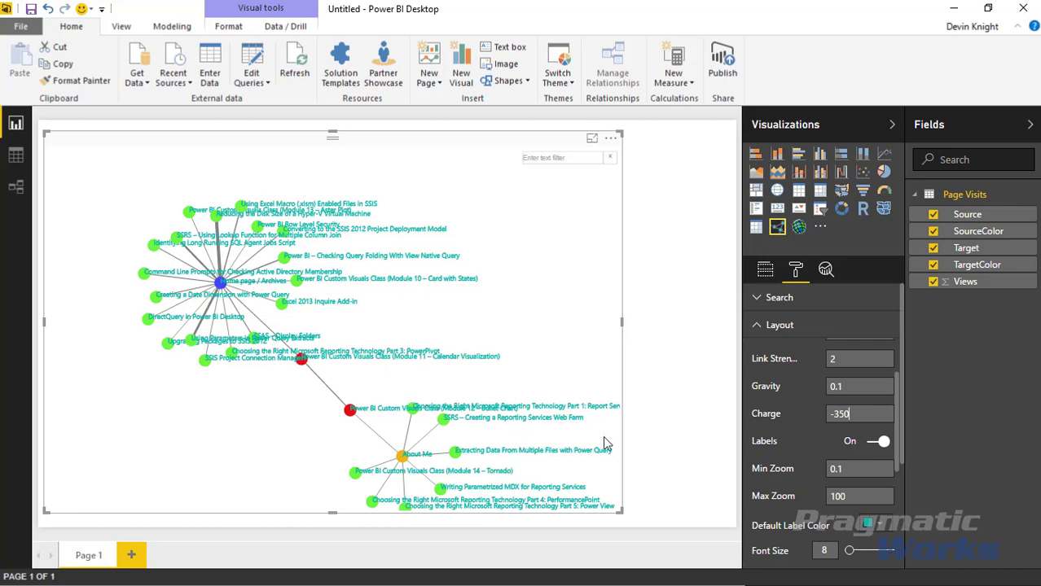
Step: Set the node labels' font size to 9 and the default label color to black
{"action": "scroll", "coordinate": [856, 456], "scroll_direction": "down", "scroll_amount": 2}
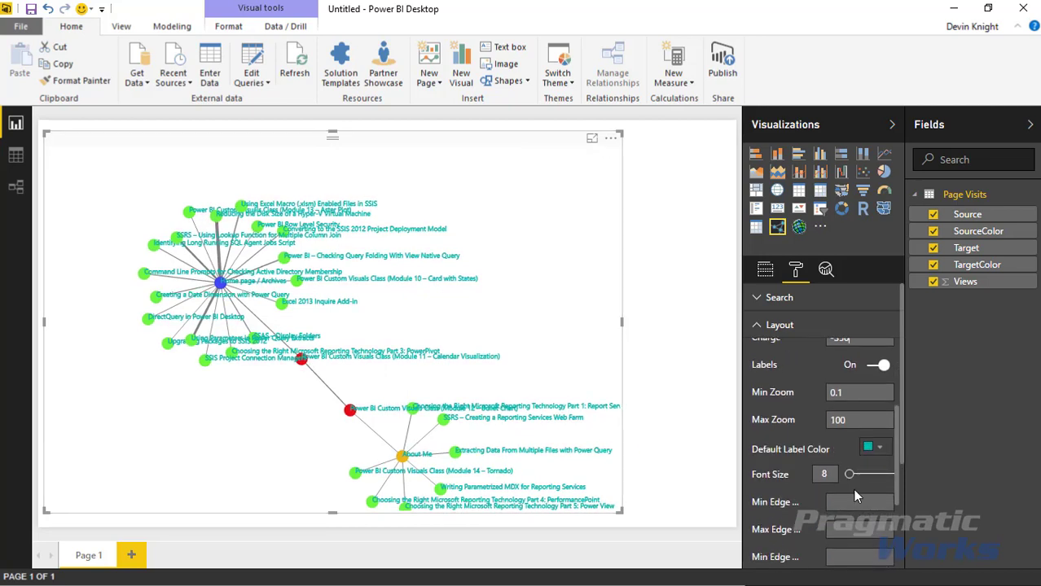
{"action": "scroll", "coordinate": [855, 495], "scroll_direction": "down", "scroll_amount": 2}
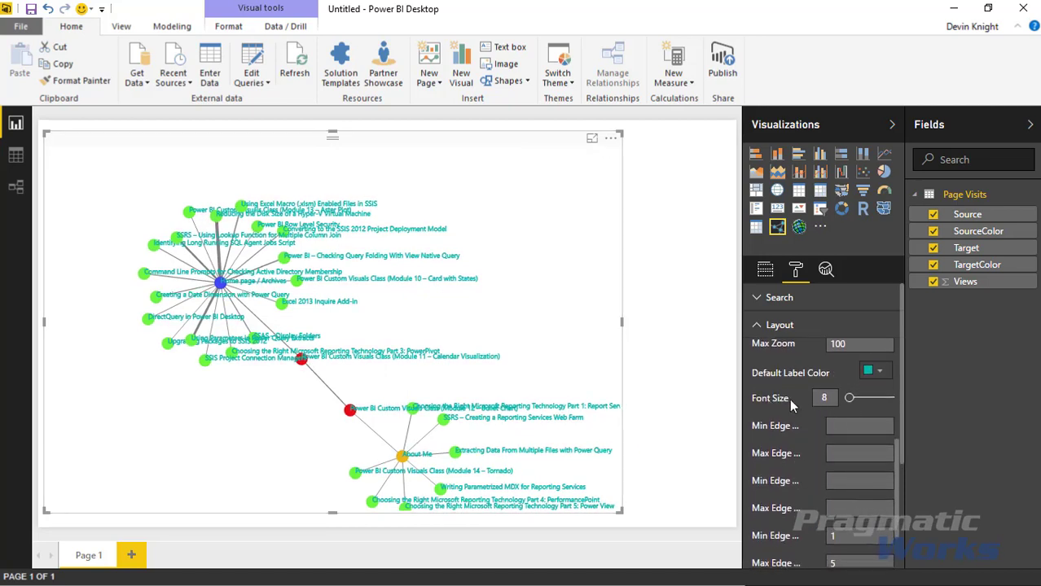
{"action": "left_click_drag", "start_coordinate": [846, 401], "coordinate": [850, 407]}
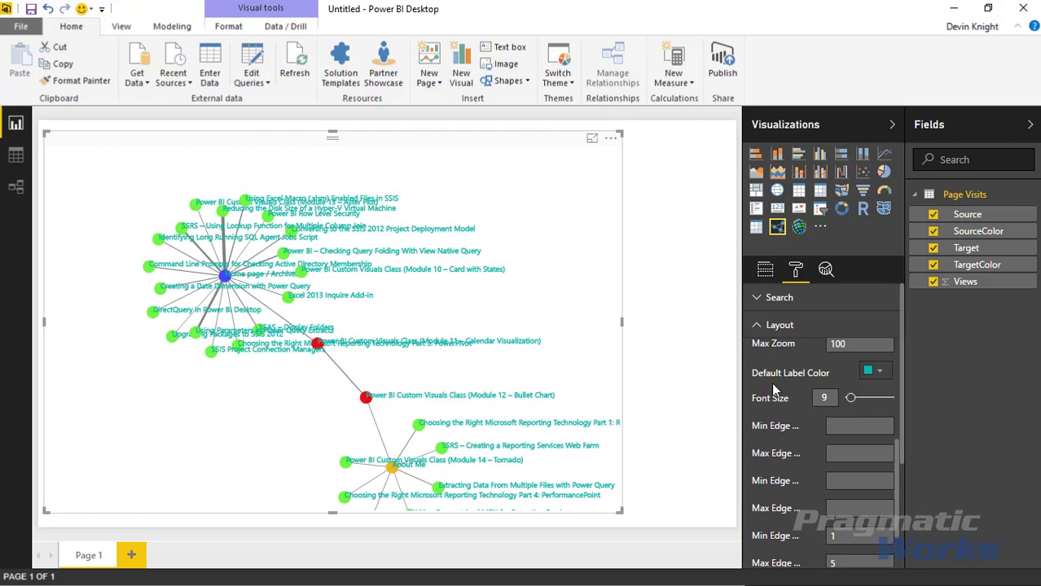
{"action": "left_click", "coordinate": [873, 371]}
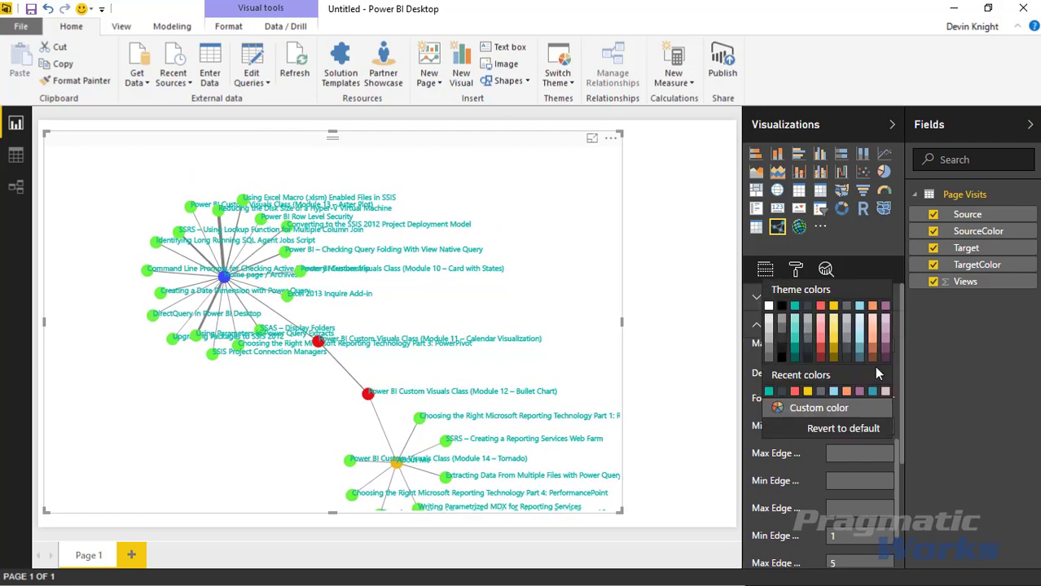
{"action": "left_click", "coordinate": [781, 308]}
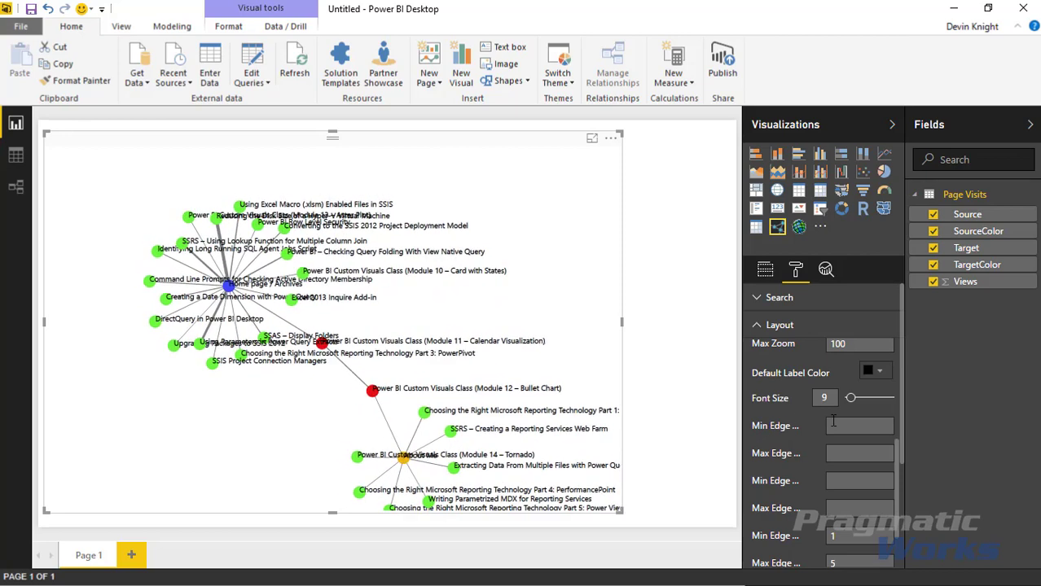
Step: Zoom the network chart in and back out to examine the behavior governed by Min Zoom and Max Zoom
{"action": "scroll", "coordinate": [823, 423], "scroll_direction": "up", "scroll_amount": 2}
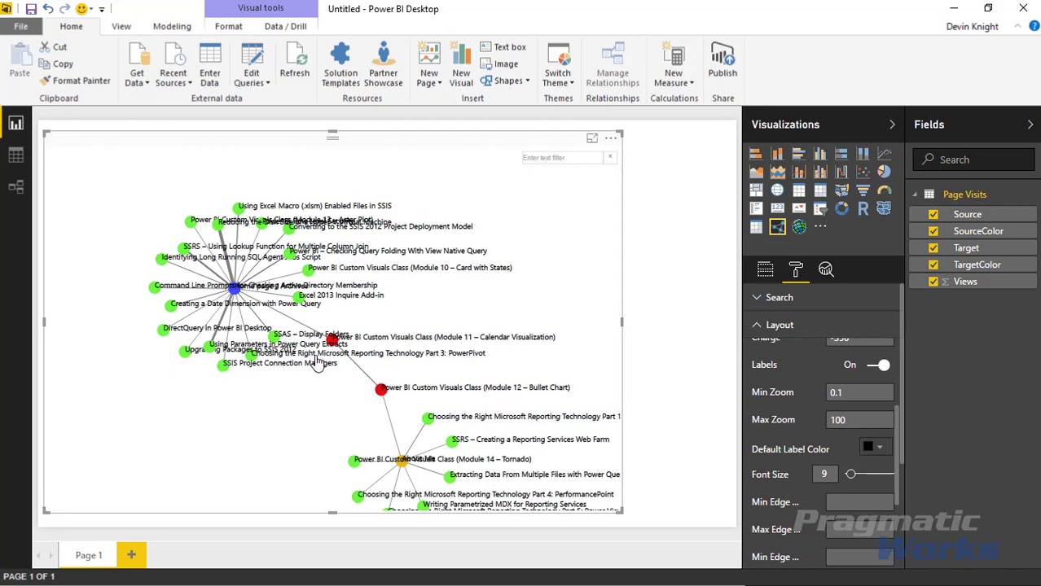
{"action": "scroll", "coordinate": [316, 364], "scroll_direction": "up", "scroll_amount": 2}
{"action": "scroll", "coordinate": [317, 362], "scroll_direction": "up", "scroll_amount": 4}
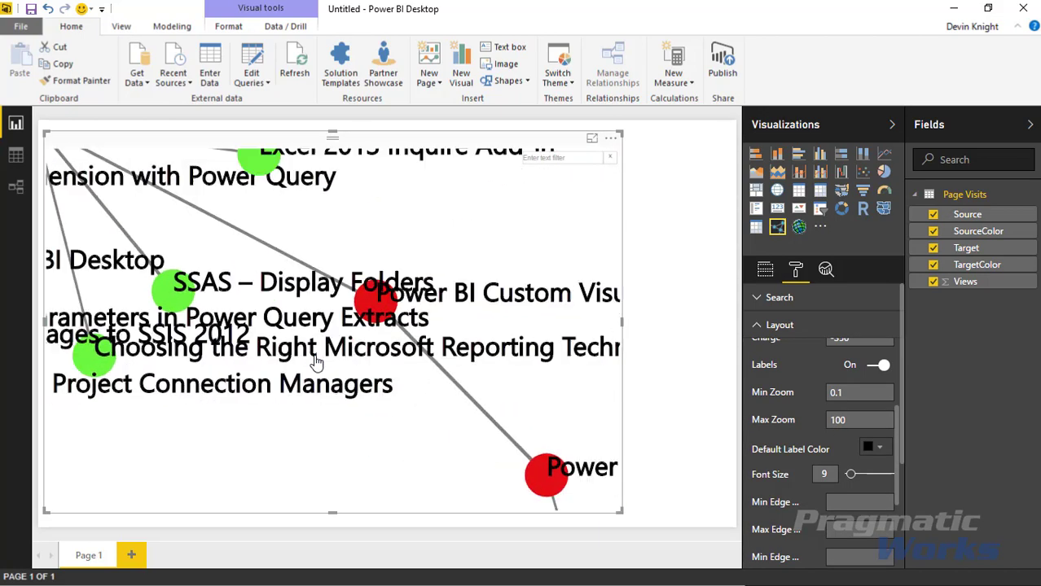
{"action": "scroll", "coordinate": [316, 364], "scroll_direction": "down", "scroll_amount": 5}
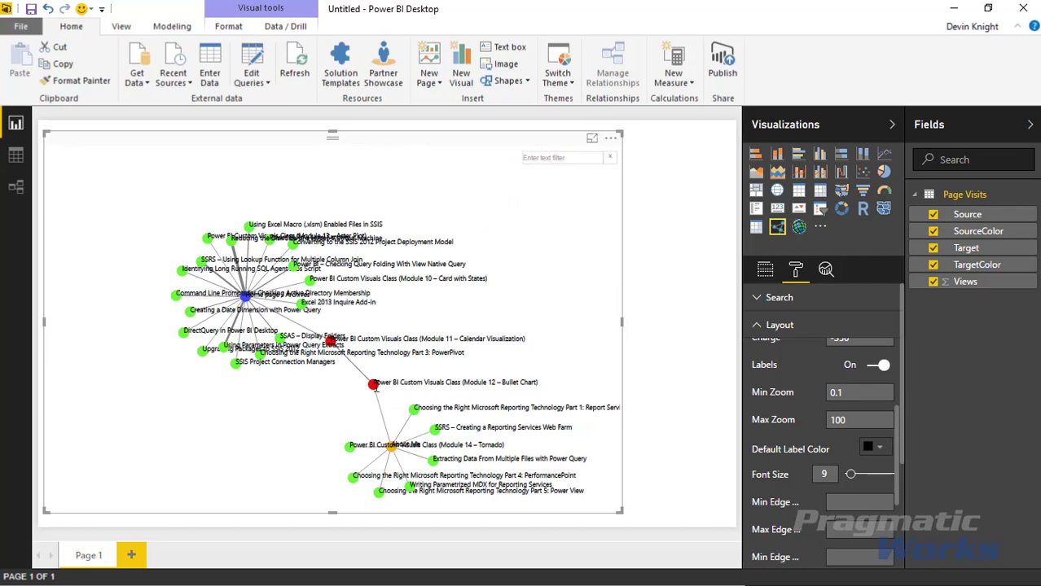
Step: Widen the formatting area to review the full names of the edge weight, width and color options, and collapse the Layout options
{"action": "scroll", "coordinate": [853, 482], "scroll_direction": "down", "scroll_amount": 3}
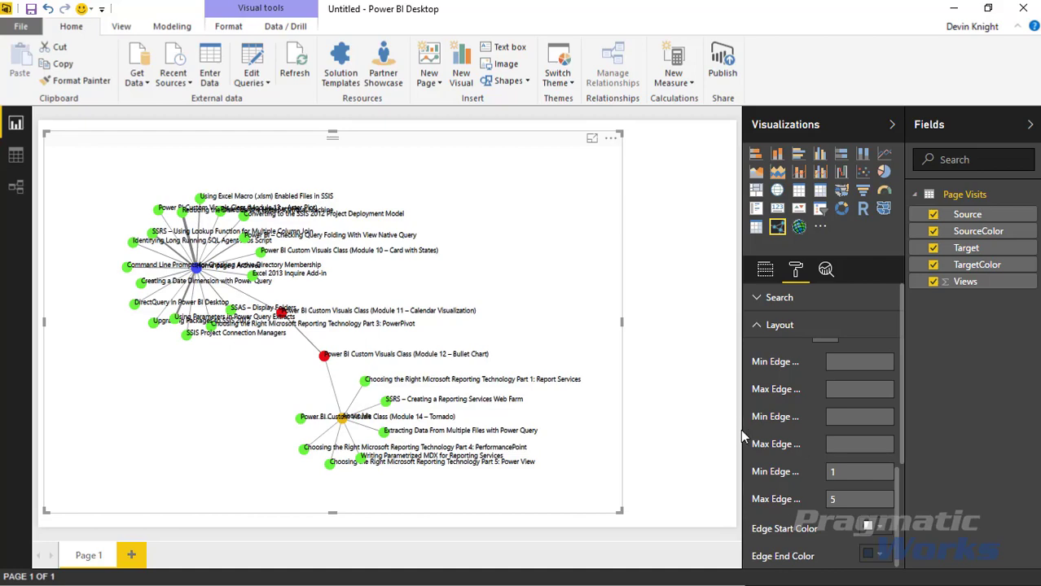
{"action": "left_click_drag", "start_coordinate": [741, 437], "coordinate": [680, 455]}
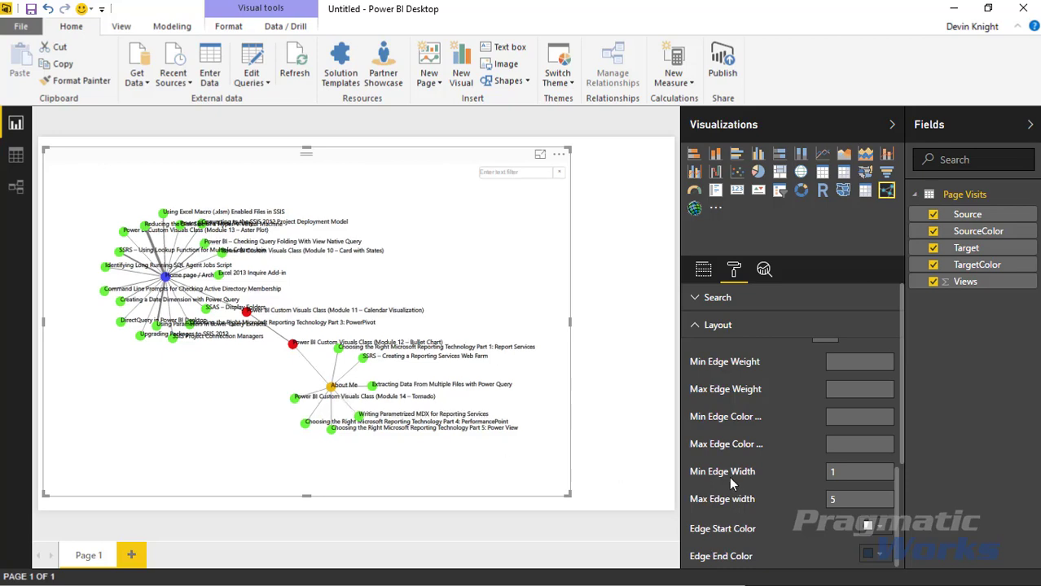
{"action": "scroll", "coordinate": [812, 469], "scroll_direction": "down", "scroll_amount": 2}
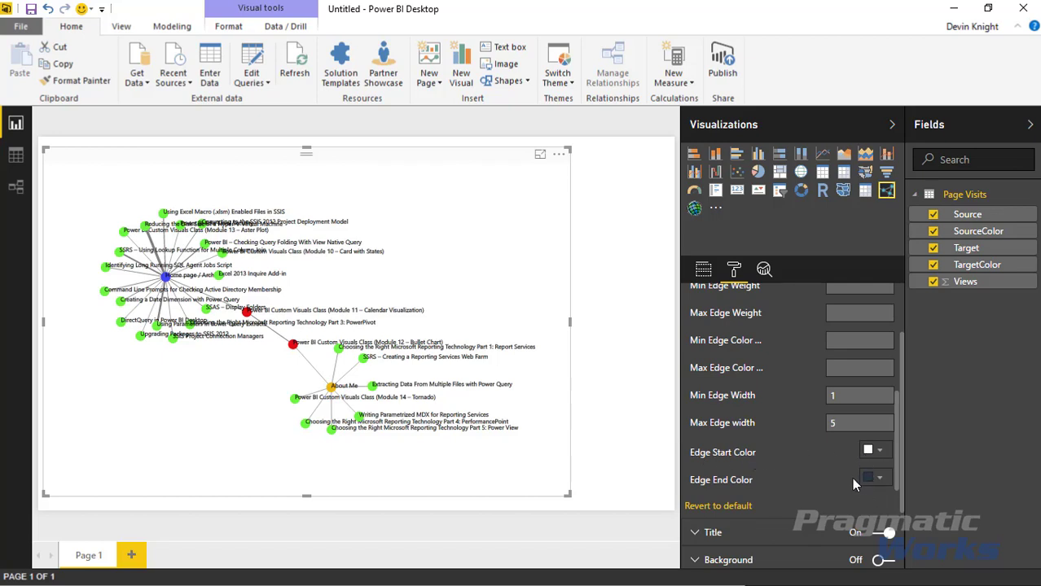
{"action": "scroll", "coordinate": [851, 477], "scroll_direction": "up", "scroll_amount": 8}
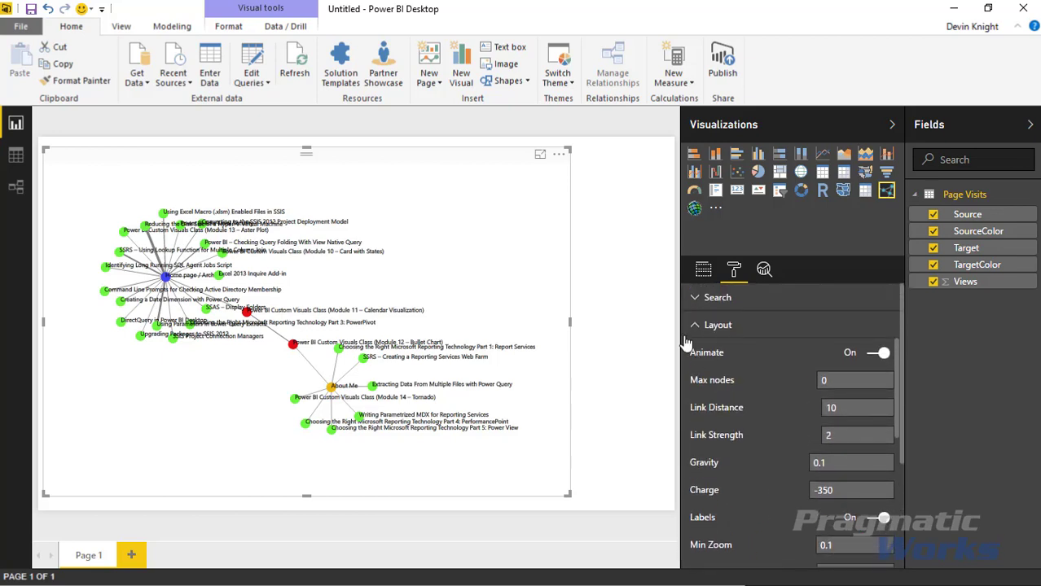
{"action": "left_click", "coordinate": [693, 325]}
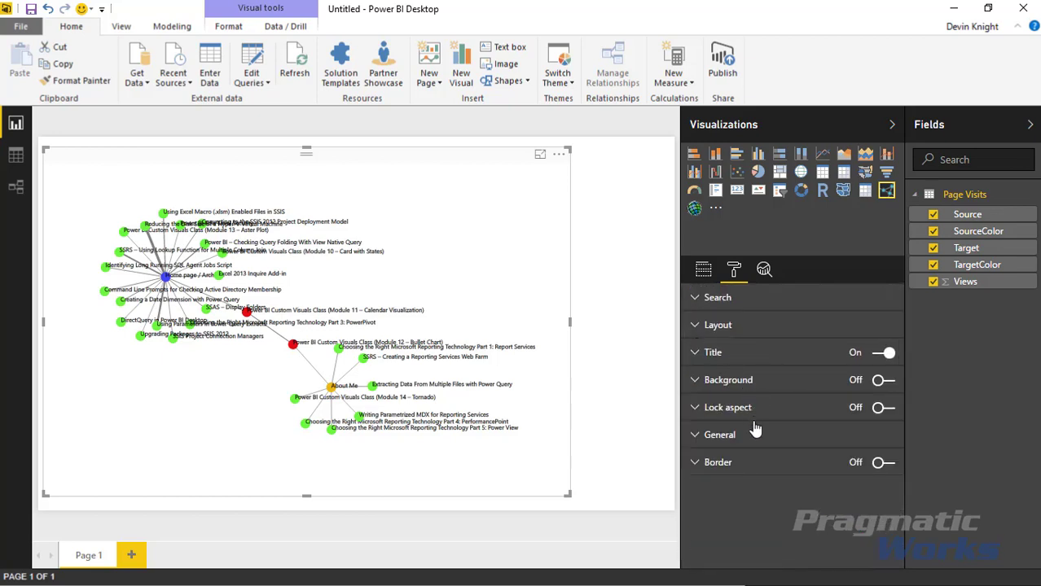